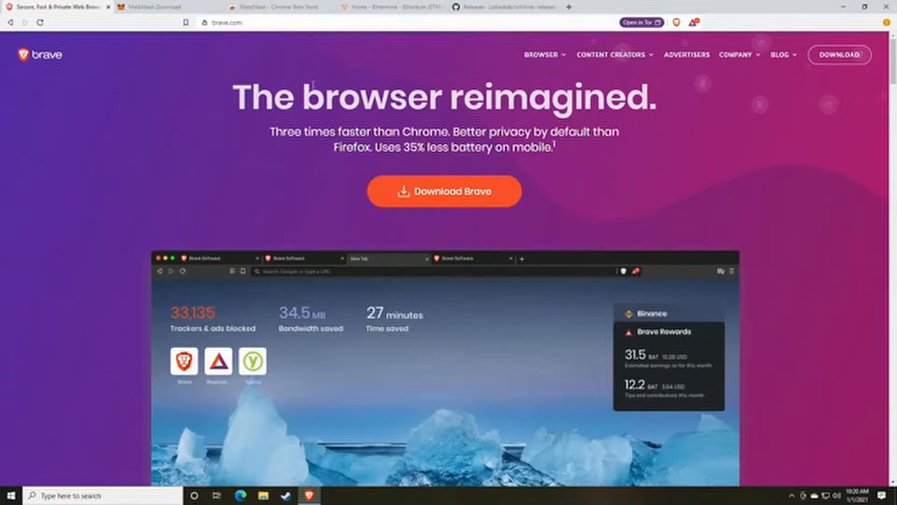
Step: Go from the MetaMask download tab to its Chrome Web Store listing and add it to Brave
left_click(164, 6)
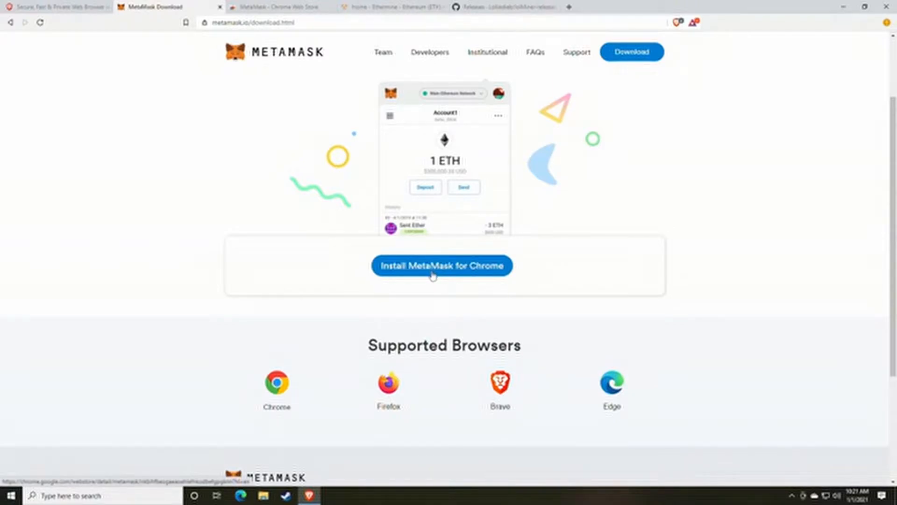
left_click(448, 278)
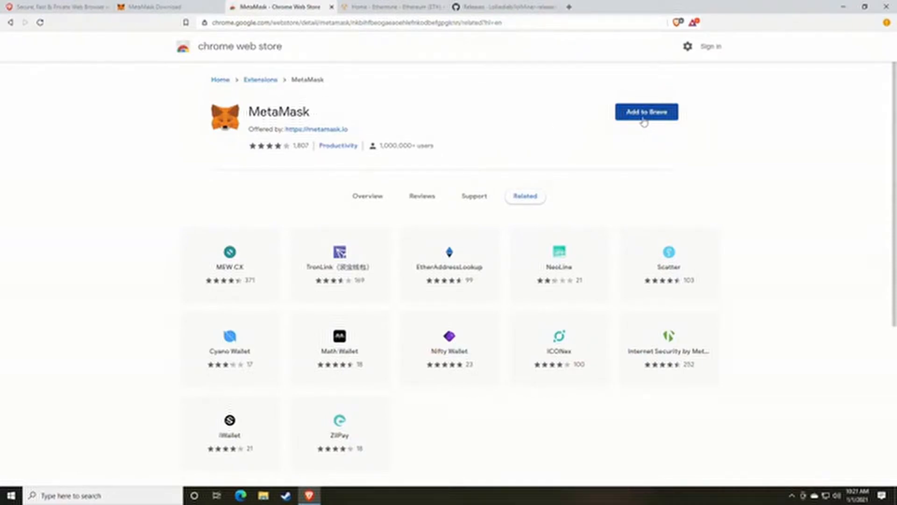
left_click(644, 117)
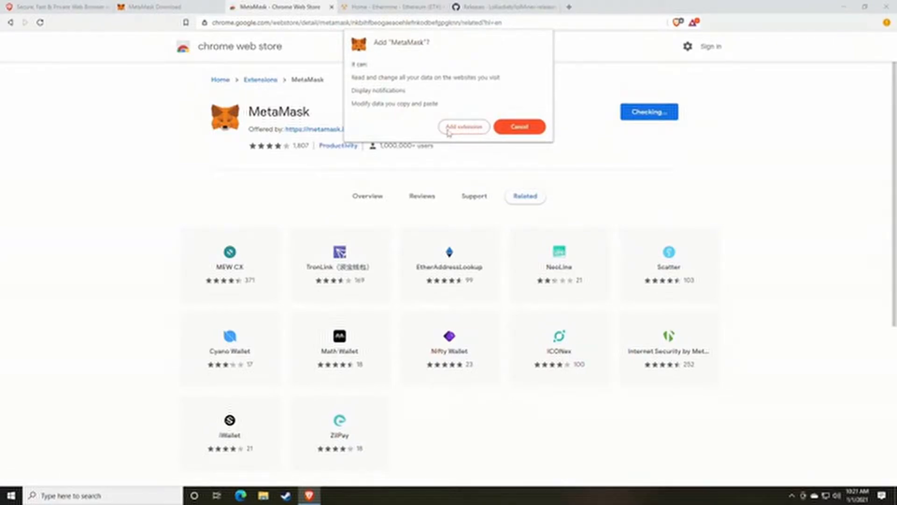
left_click(453, 134)
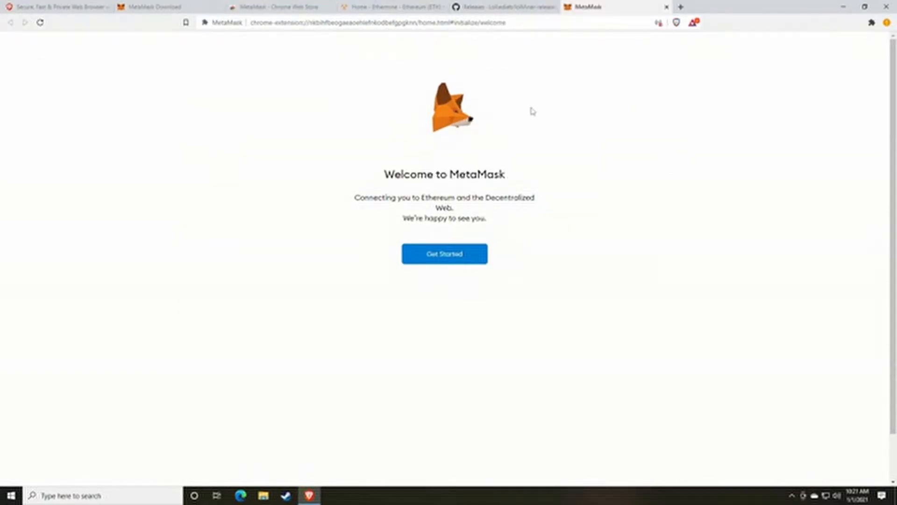
Step: Start creating a brand new MetaMask wallet, agreeing to share anonymous usage data
left_click(443, 260)
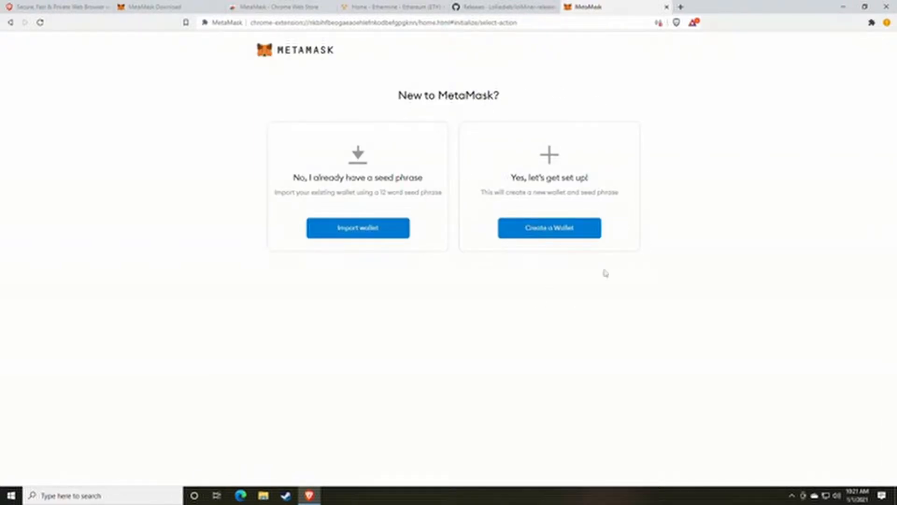
left_click(543, 235)
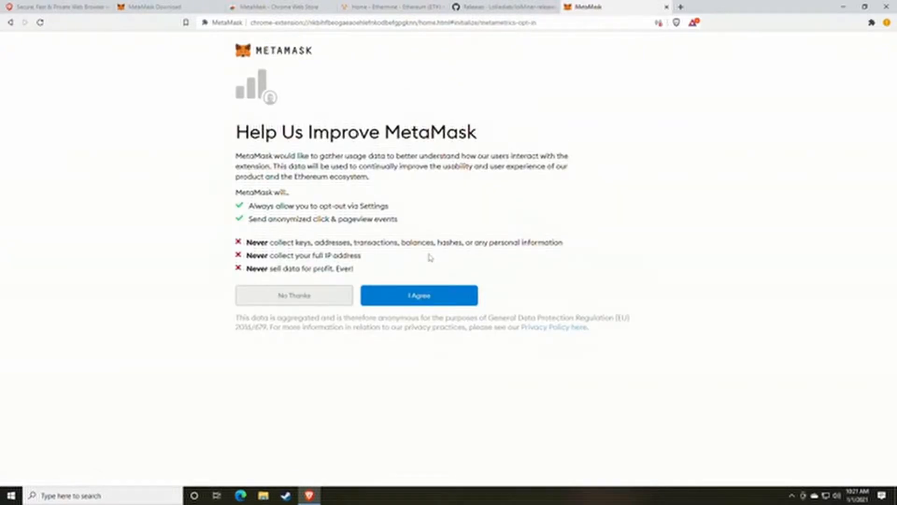
left_click(421, 301)
Step: Enter and confirm a new wallet password and accept the Terms of Use
type("***")
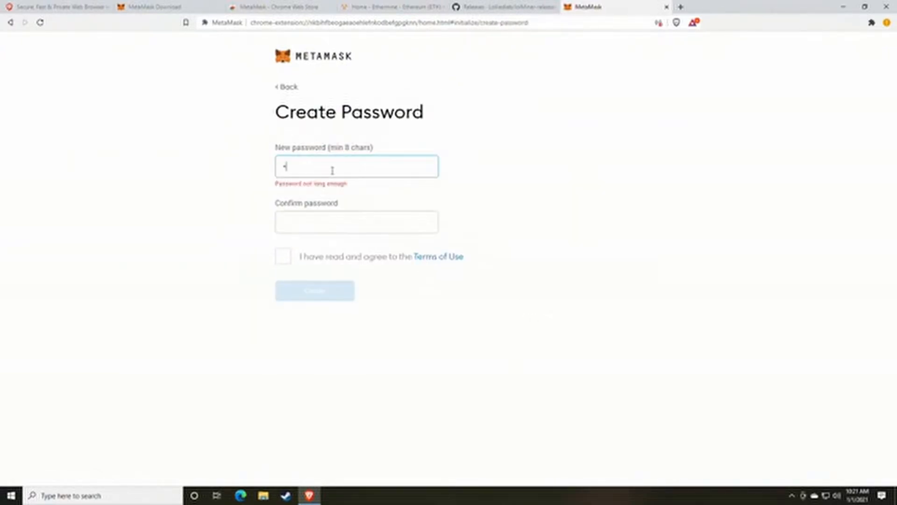
type("******")
key("Tab")
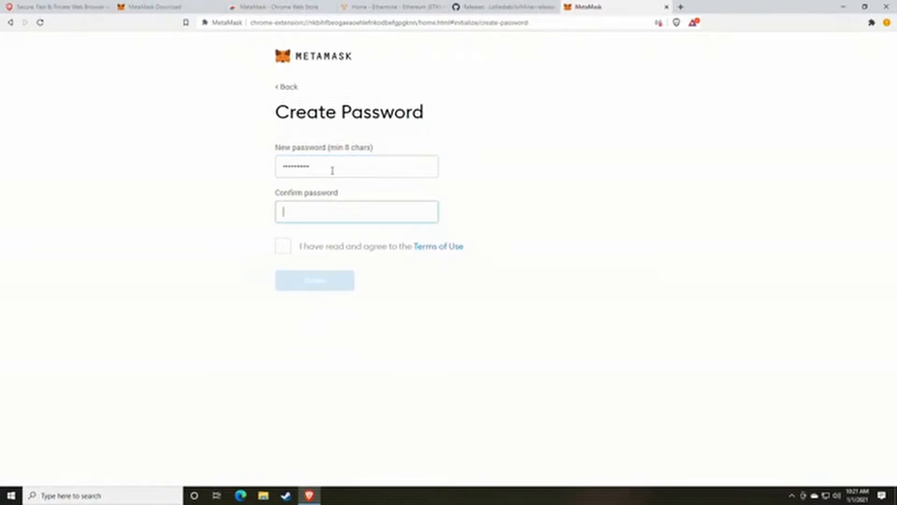
type("********")
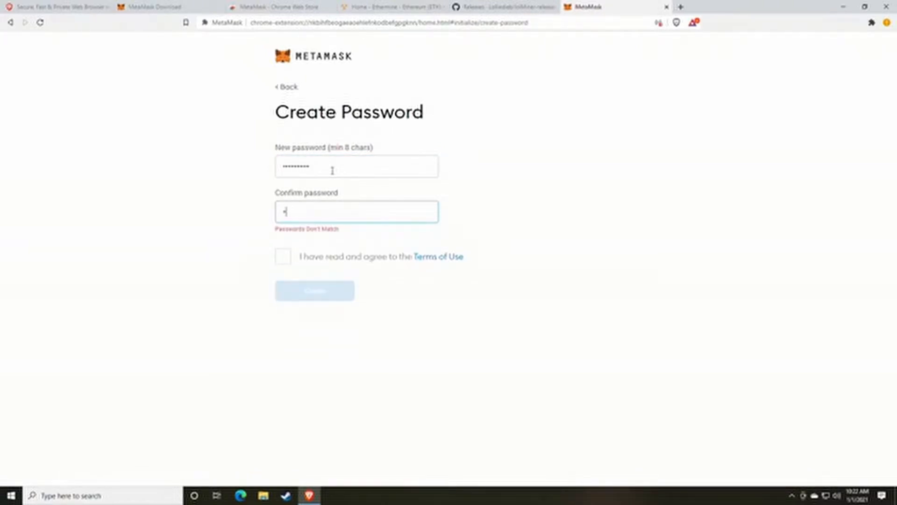
type("*")
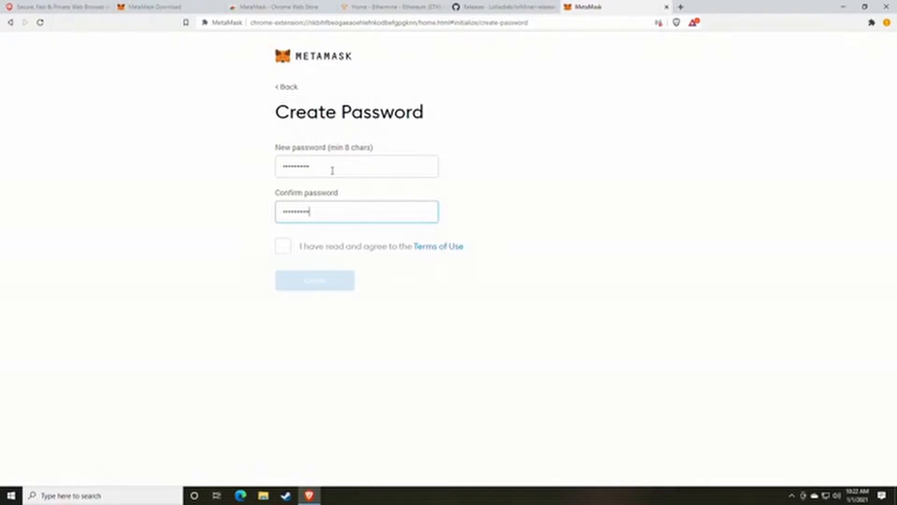
left_click(283, 246)
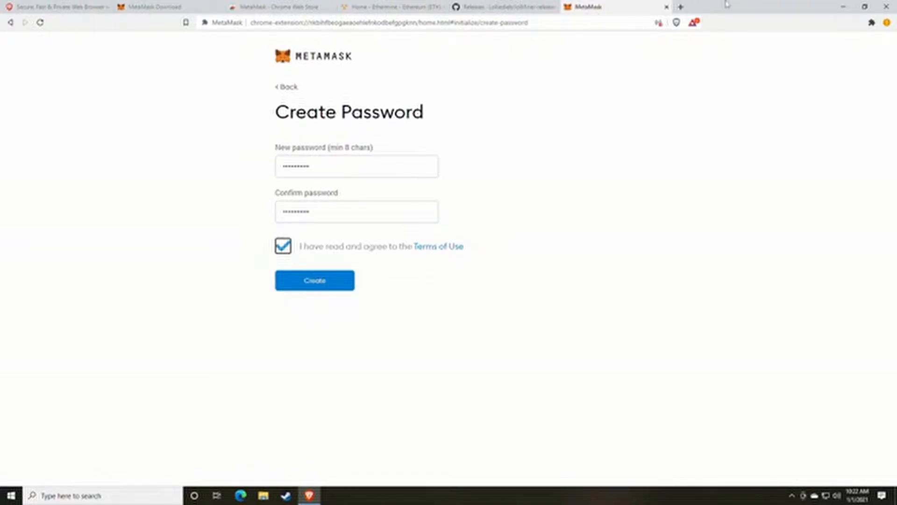
Step: Open random.org in a new tab and go to its Password Generator
left_click(680, 6)
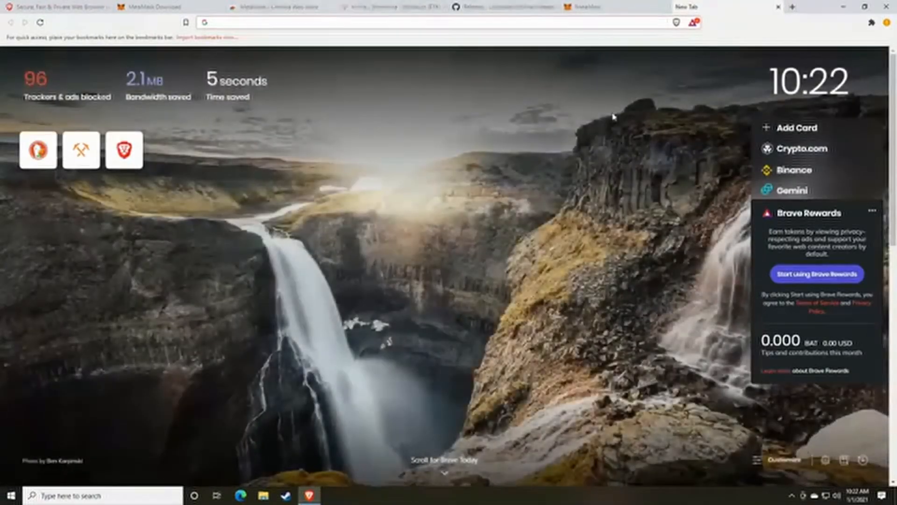
type("random.org")
key("Return")
scroll(421, 256, "down", 5)
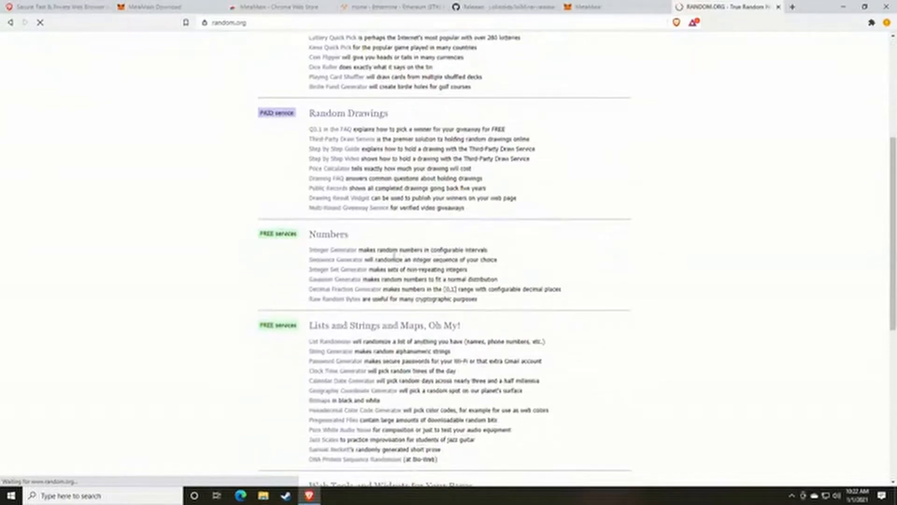
scroll(394, 256, "down", 2)
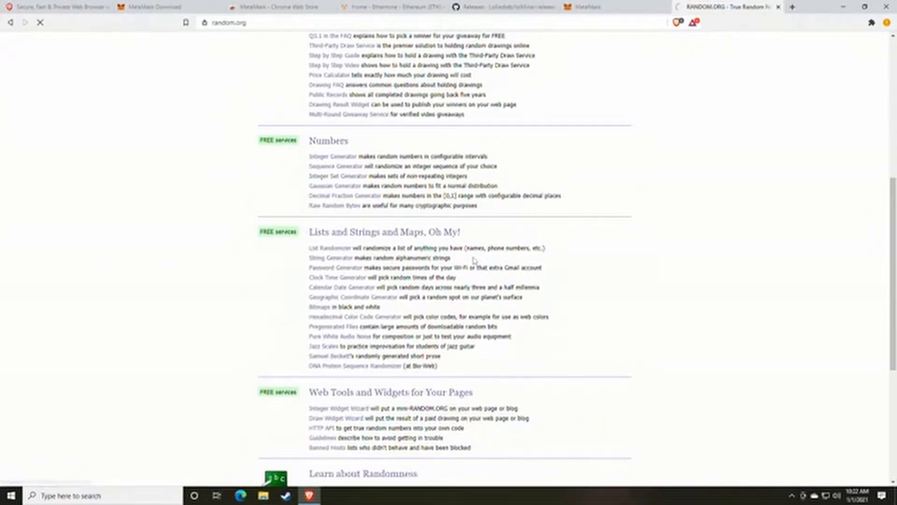
left_click(341, 233)
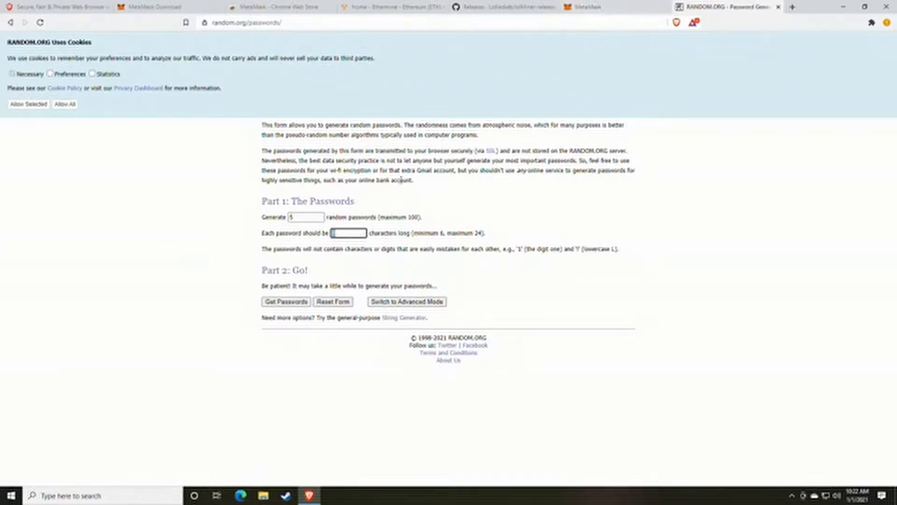
Step: Generate random passwords, take the first one, close the tab and create the wallet
left_click(290, 303)
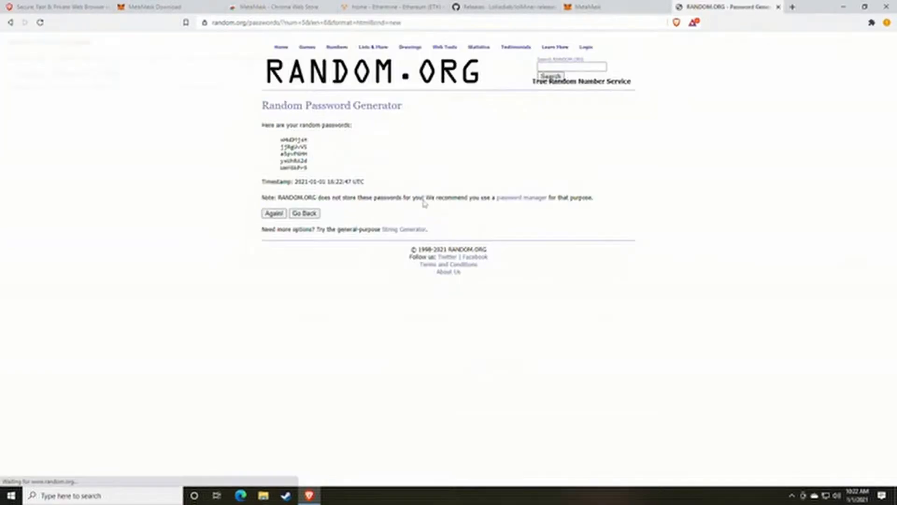
double_click(294, 140)
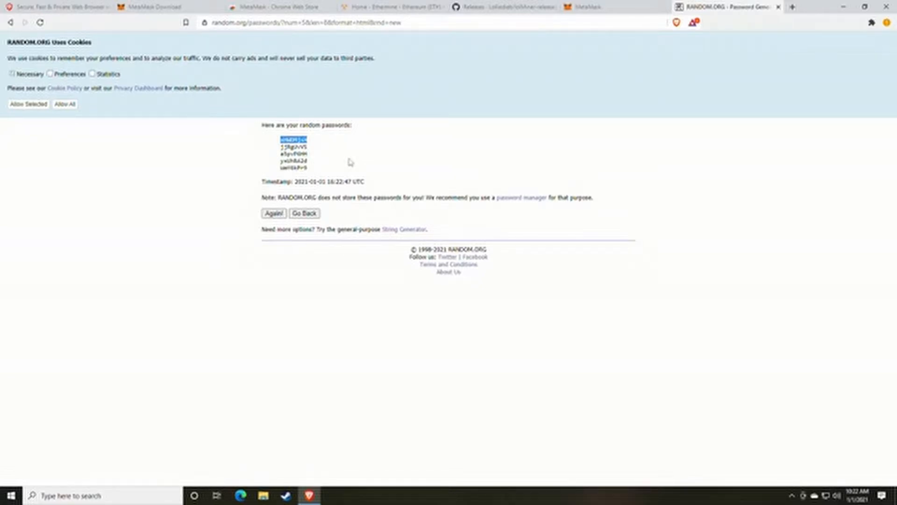
left_click(779, 7)
left_click(321, 284)
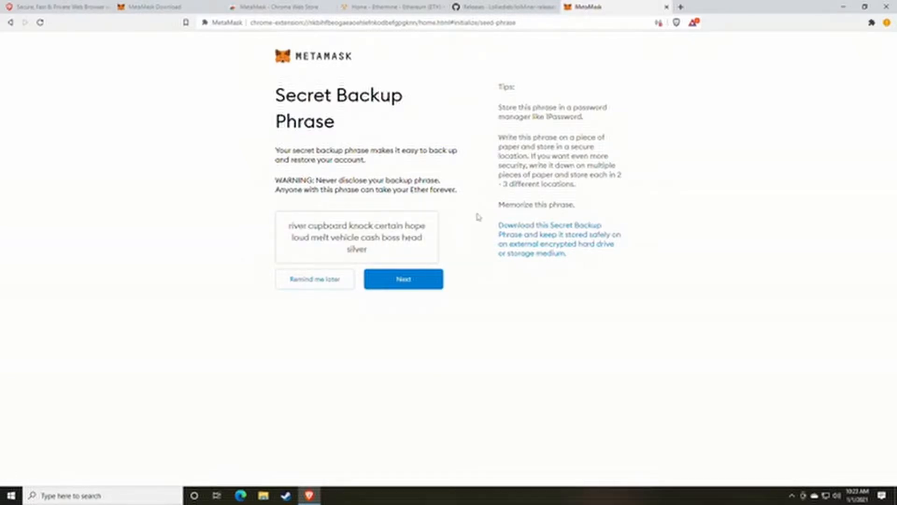
Step: Paste the twelve-word backup phrase into a new Notepad note snapped to the left half
left_click_drag(372, 254, 283, 232)
key("ctrl+c")
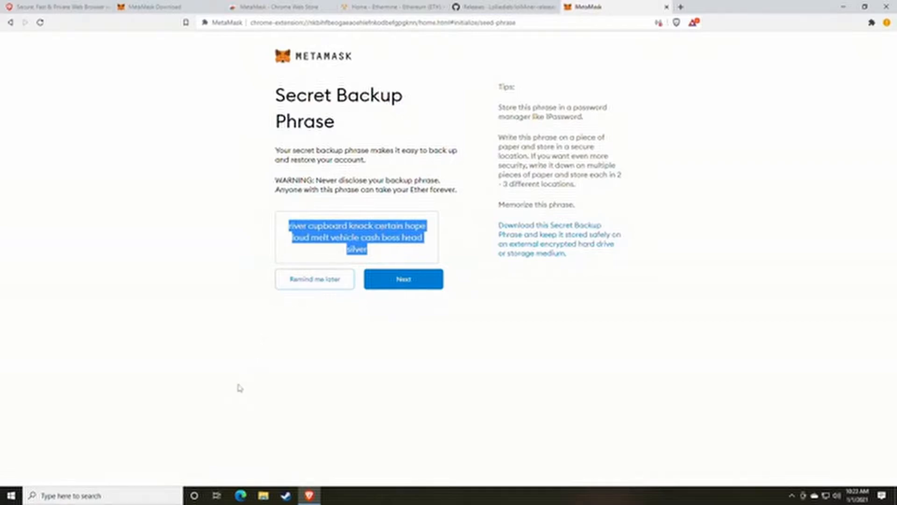
left_click(150, 488)
type("note")
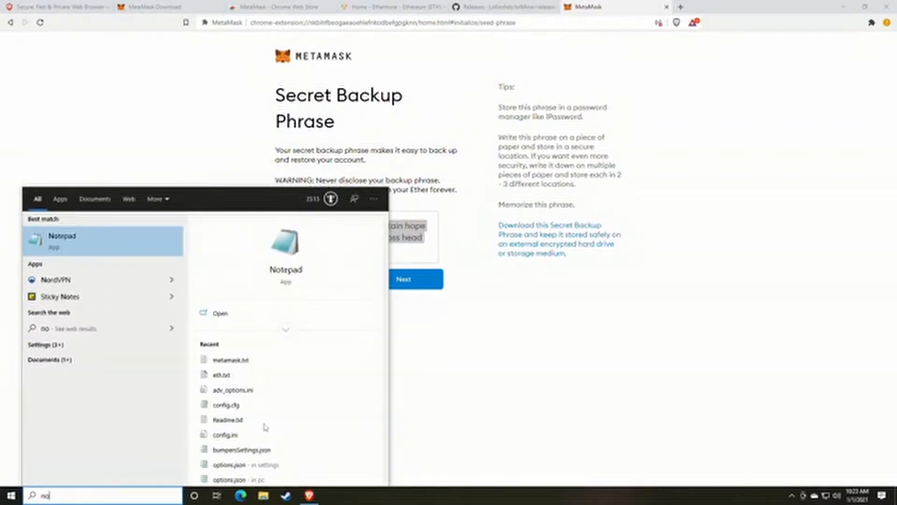
key("Return")
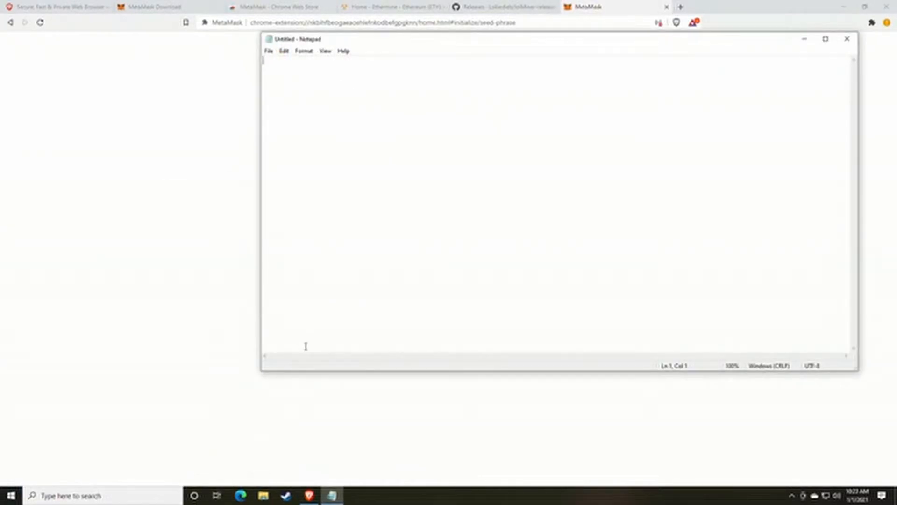
key("ctrl+v")
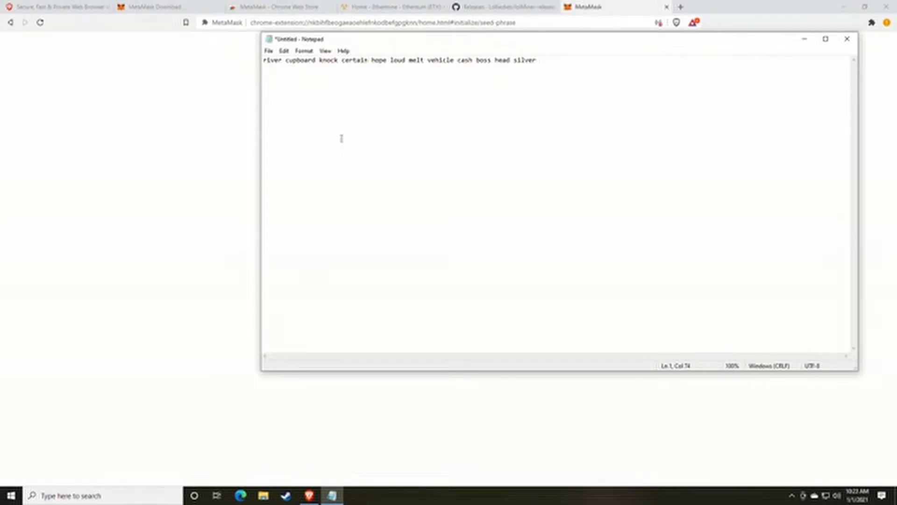
left_click_drag(382, 43, 160, 77)
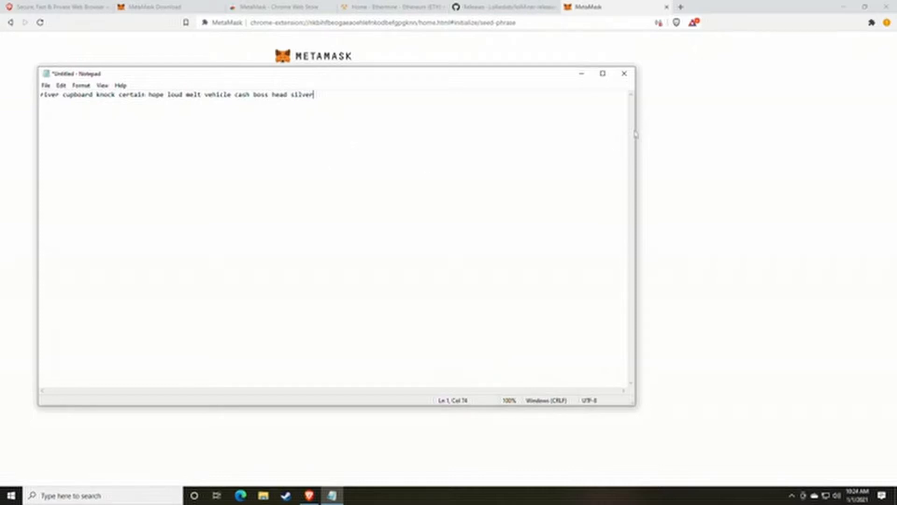
left_click_drag(445, 78, 1, 65)
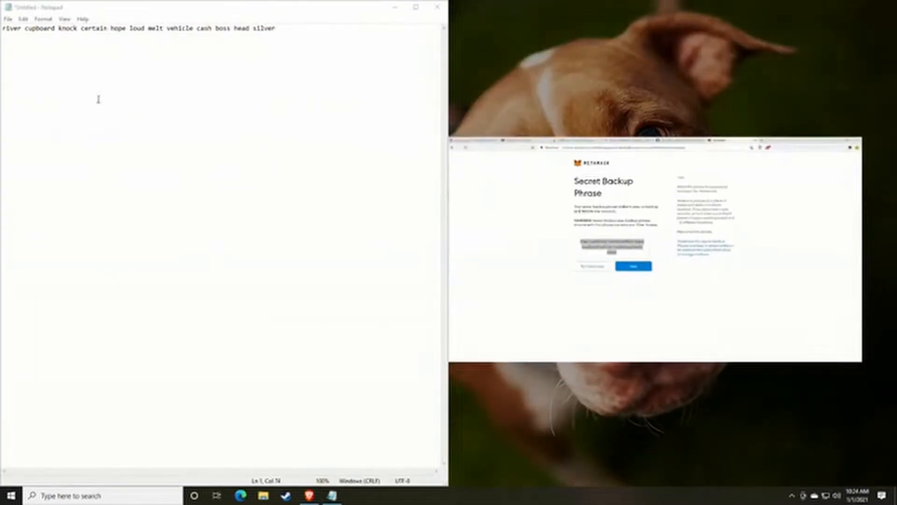
Step: Snap the browser to the right half and continue to the backup-phrase confirmation page
left_click(785, 292)
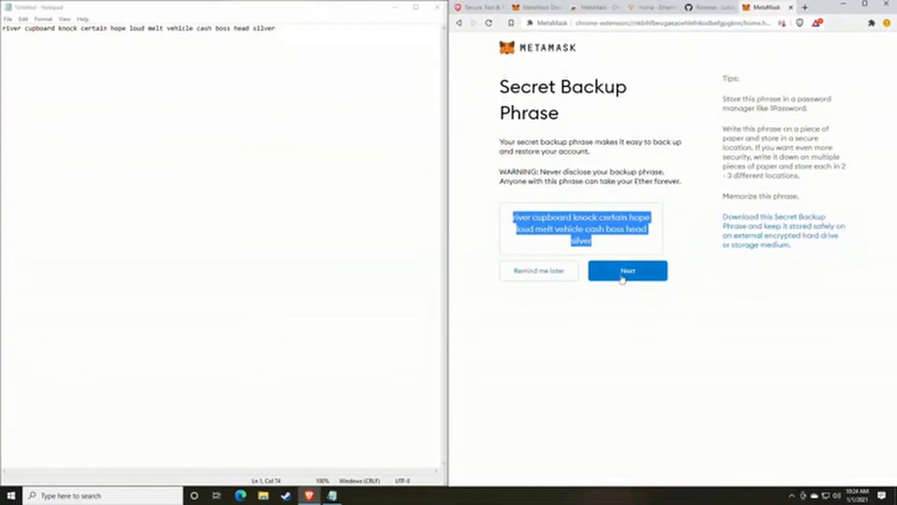
left_click(603, 310)
left_click_drag(512, 218, 632, 237)
left_click(634, 238)
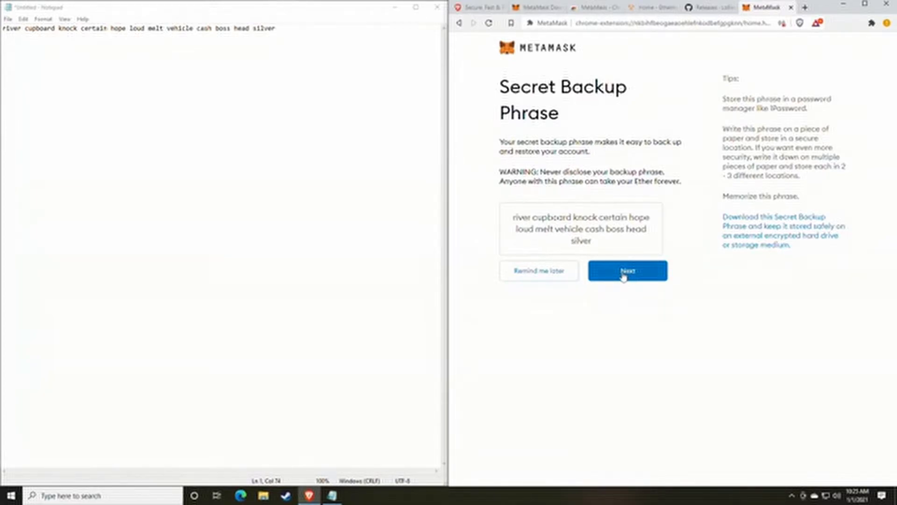
left_click(623, 275)
left_click_drag(502, 101, 770, 102)
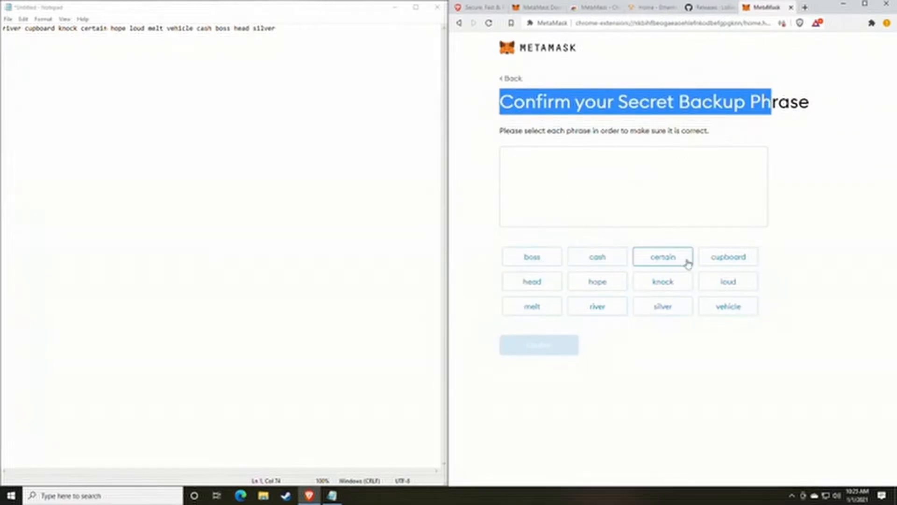
left_click(696, 372)
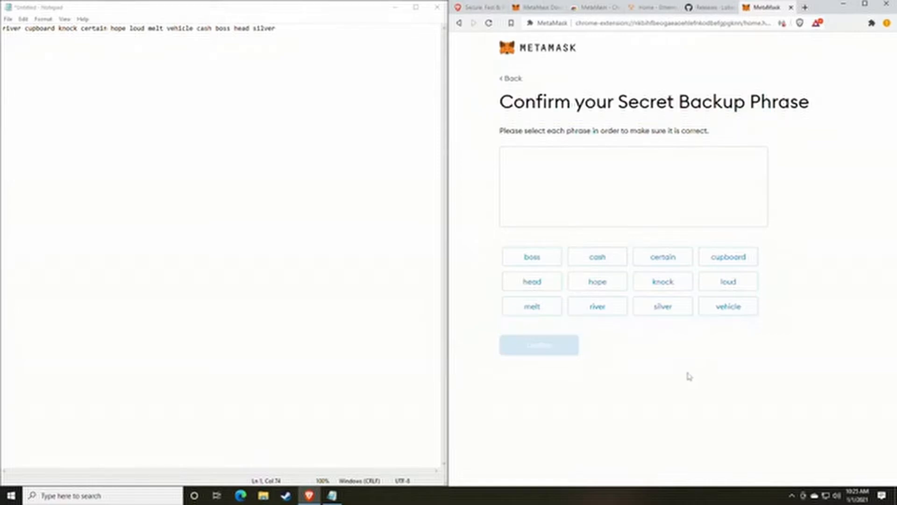
Step: Re-enter all twelve backup-phrase words in their saved order and confirm
left_click(597, 306)
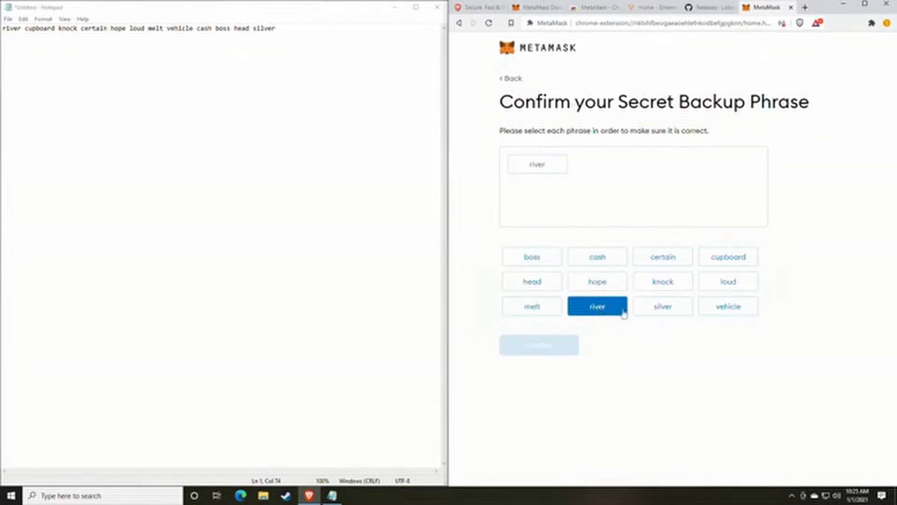
left_click(731, 263)
left_click(674, 286)
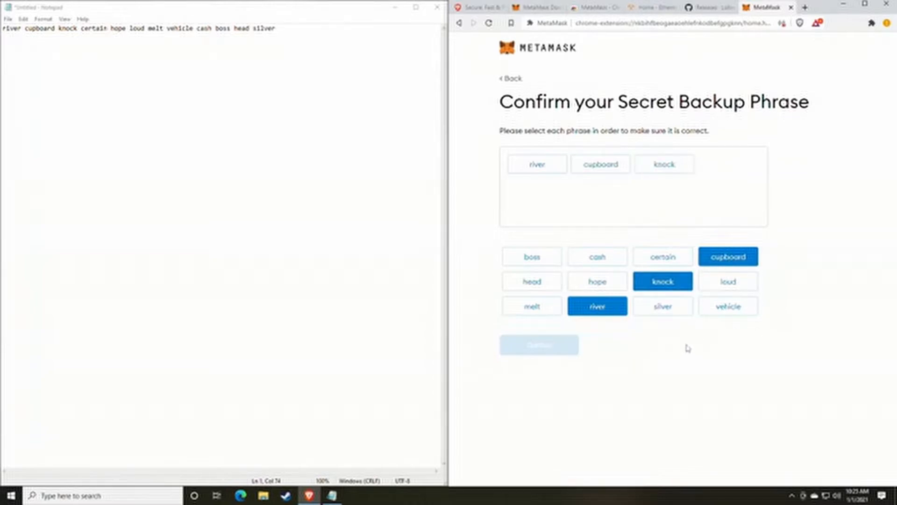
left_click(663, 262)
left_click(601, 284)
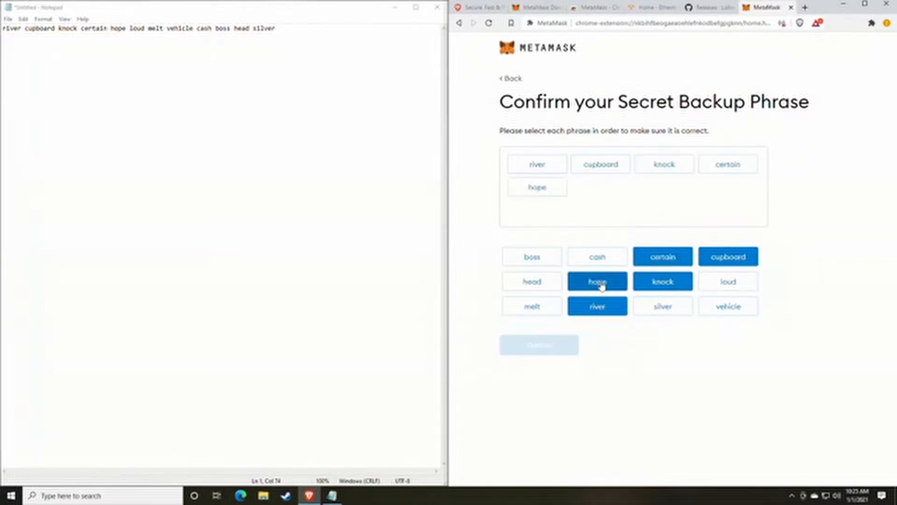
left_click(727, 283)
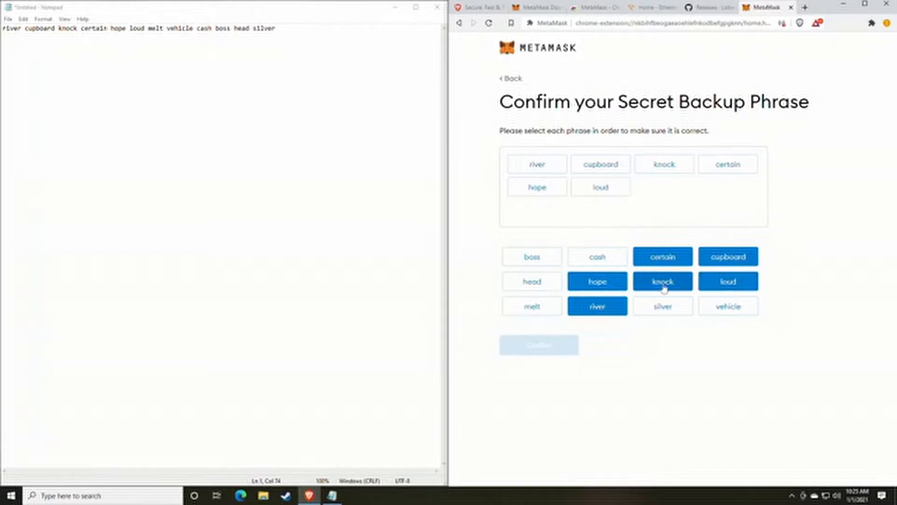
left_click(543, 306)
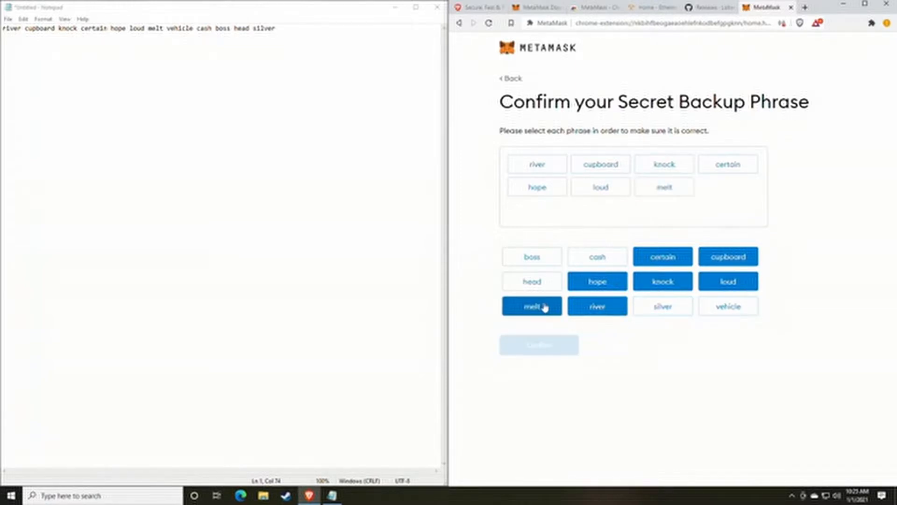
left_click(727, 310)
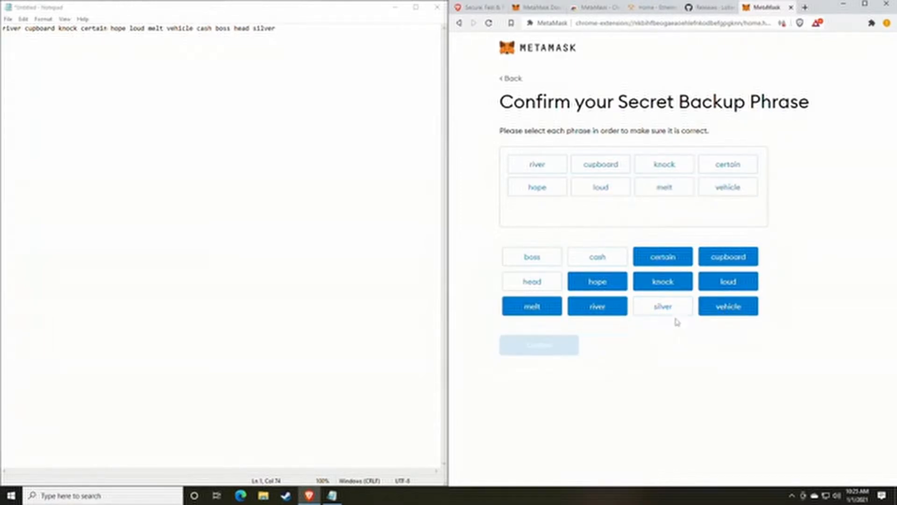
left_click(599, 261)
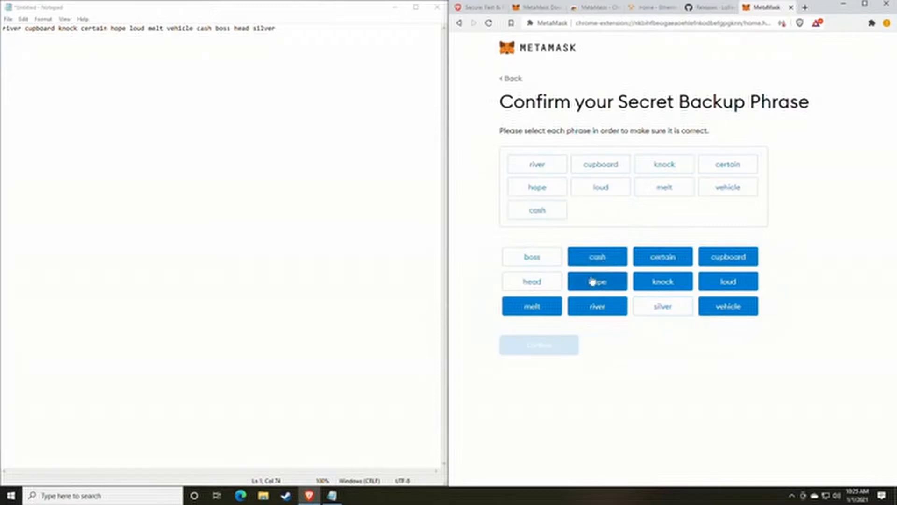
left_click(542, 260)
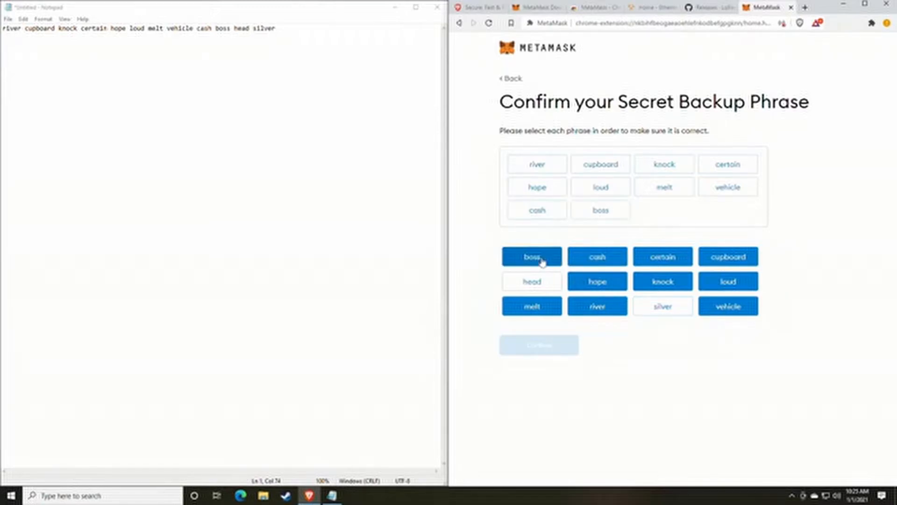
left_click(540, 285)
left_click(664, 308)
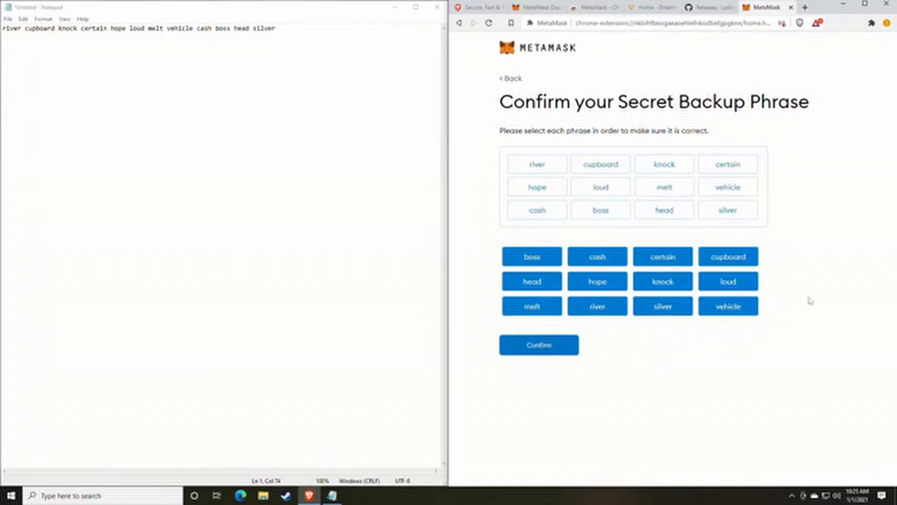
left_click(569, 344)
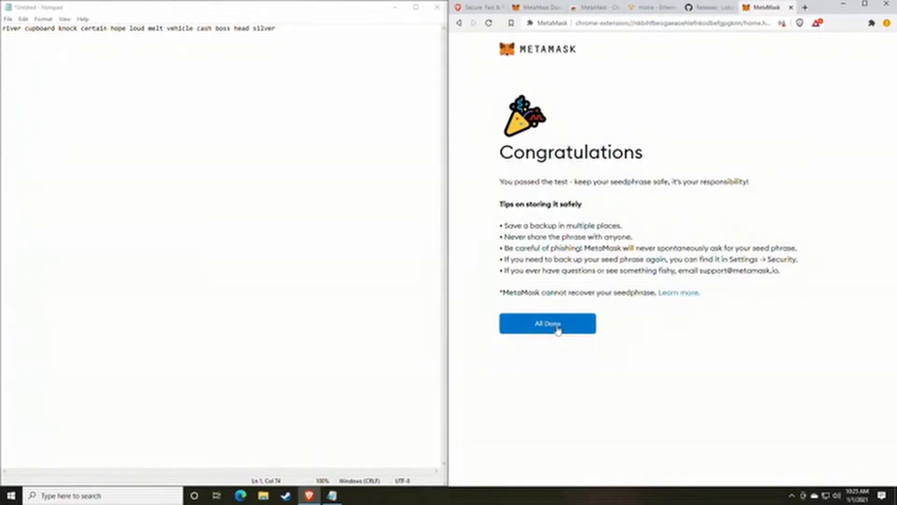
Step: Finish setup with All Done and dismiss the 'Token swapping is here!' announcement
left_click(557, 329)
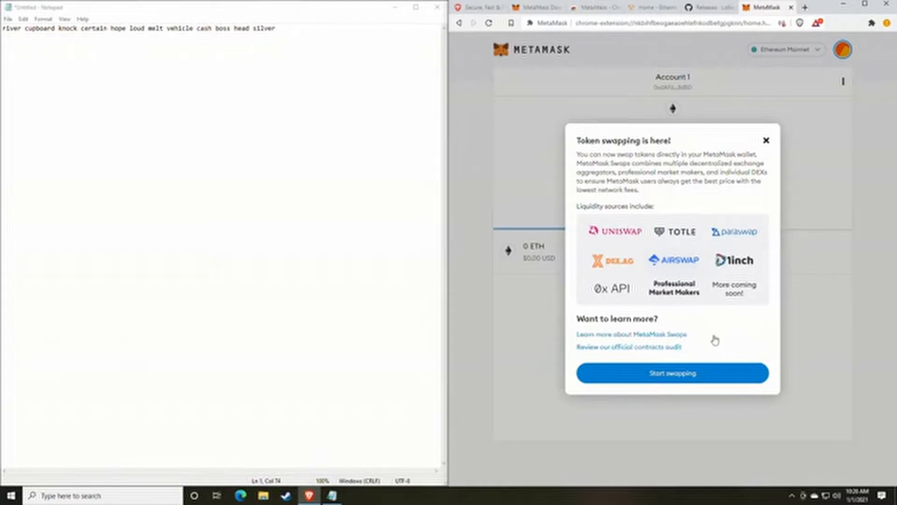
left_click(766, 140)
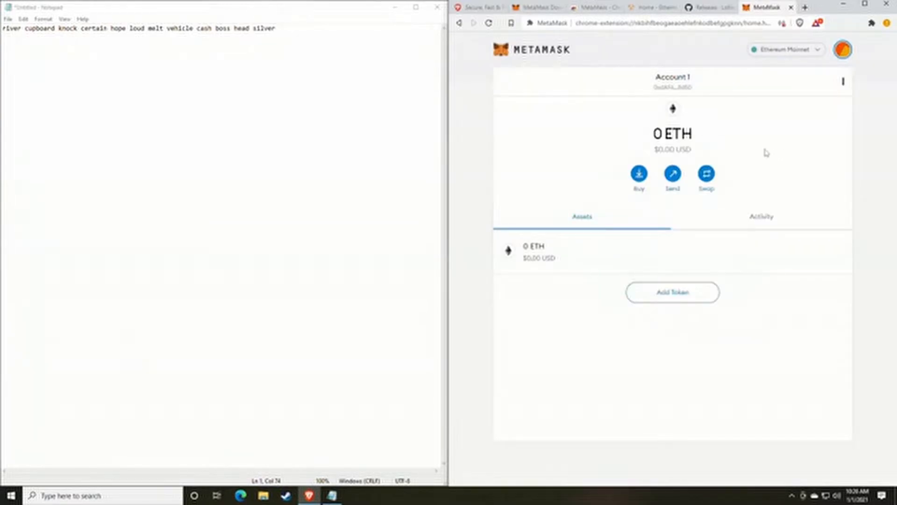
Step: Copy the Account 1 wallet address from MetaMask
left_click(841, 52)
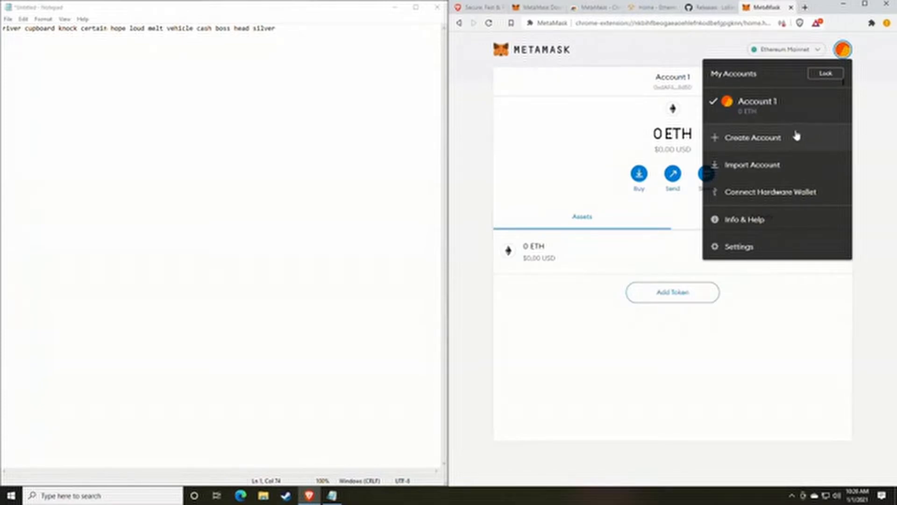
left_click(679, 89)
left_click(677, 89)
Step: Paste the wallet address on a new line beneath the backup phrase in Notepad
left_click(299, 36)
key("Return")
key("Return")
type("0xdAF673AFf43158fab888070c352c2843207a8d50")
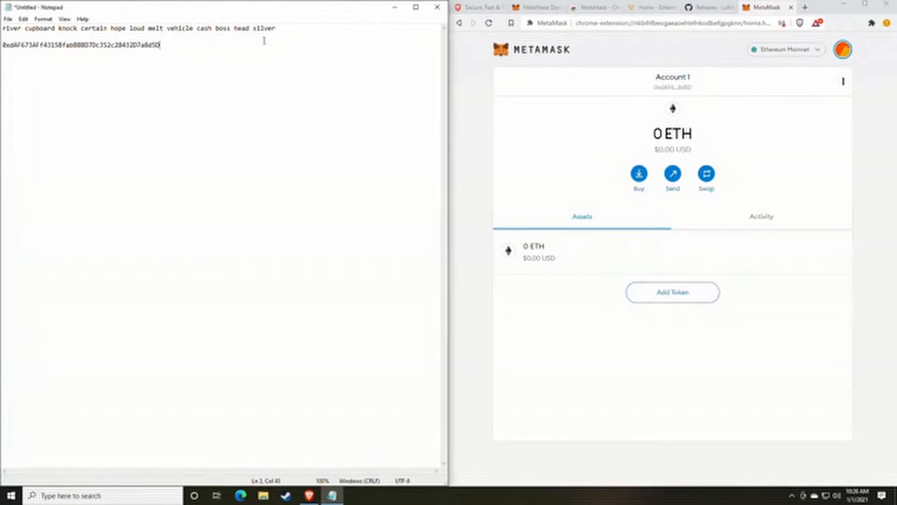
left_click_drag(276, 28, 1, 28)
left_click(160, 44)
left_click_drag(177, 49, 3, 45)
left_click(86, 47)
double_click(86, 47)
left_click(194, 87)
left_click_drag(168, 44, 11, 50)
key("Right")
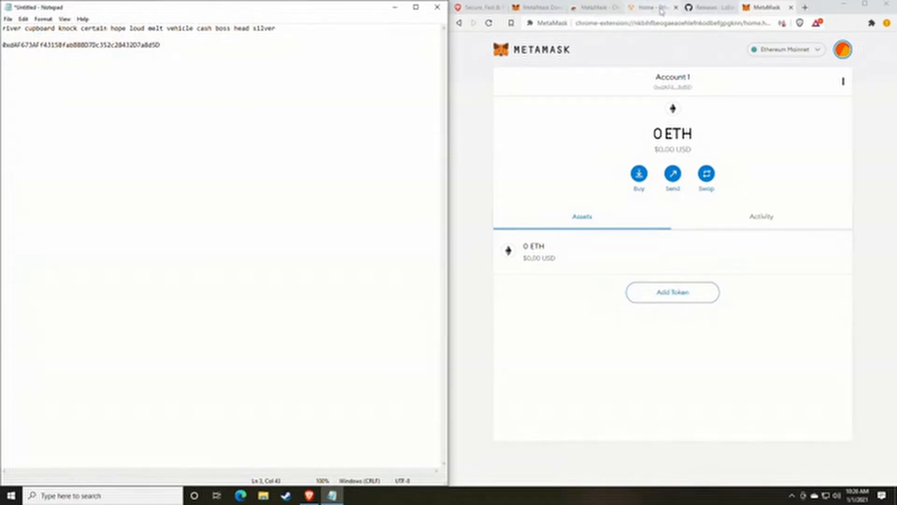
Step: Switch to the lolMiner releases tab and scroll to the lolMiner 1.17 assets list
left_click(705, 10)
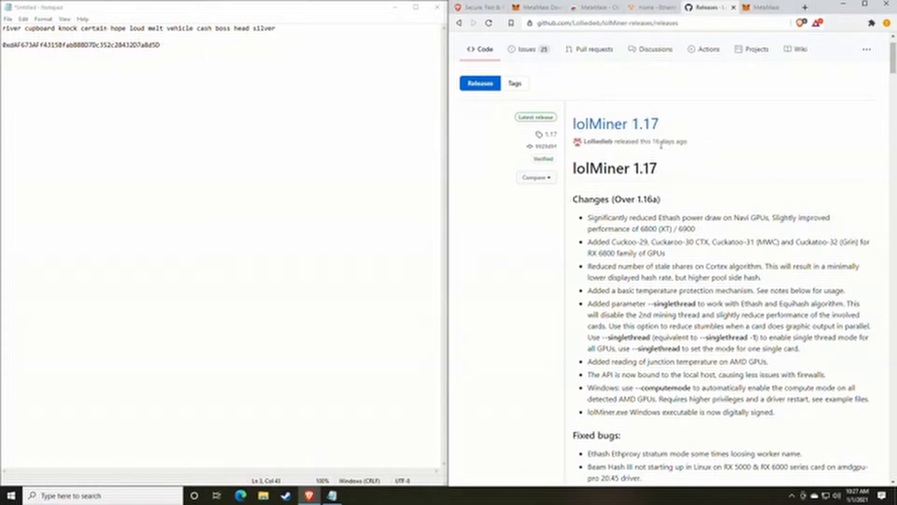
scroll(669, 176, "down", 1)
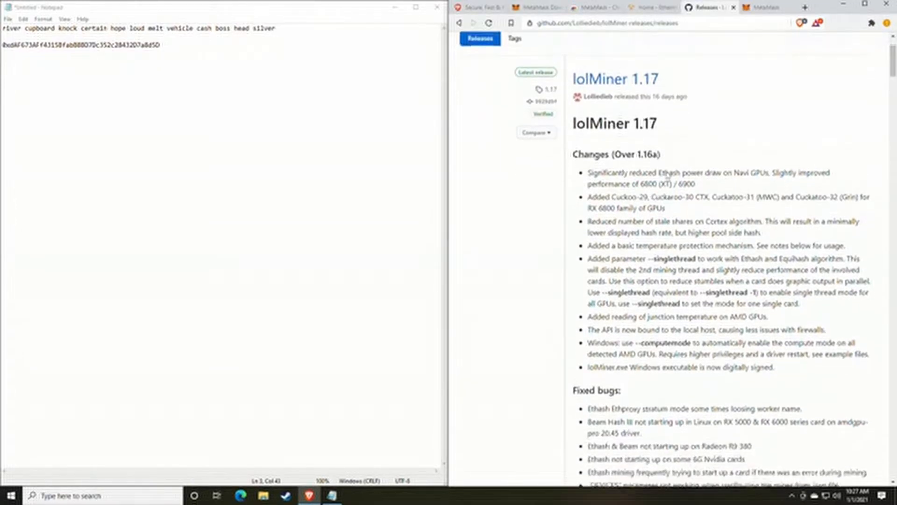
scroll(668, 175, "up", 2)
scroll(668, 175, "down", 5)
scroll(667, 175, "down", 7)
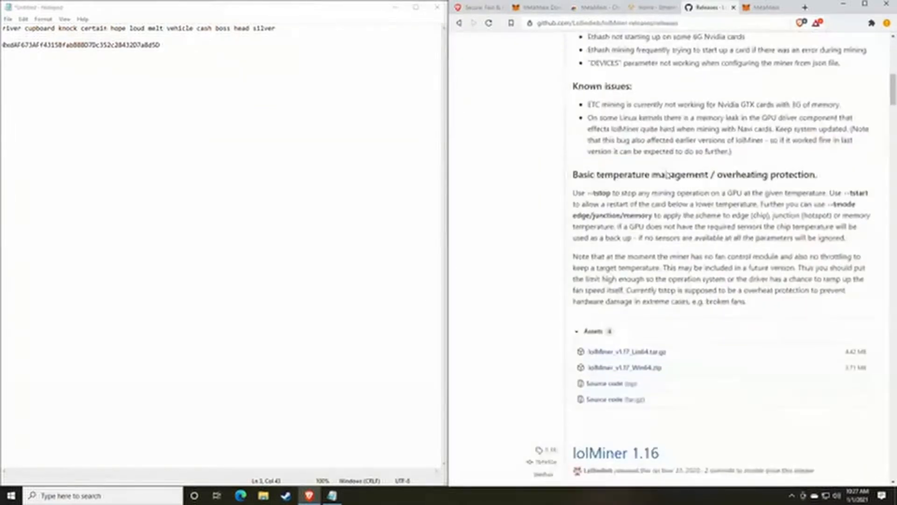
scroll(667, 174, "up", 12)
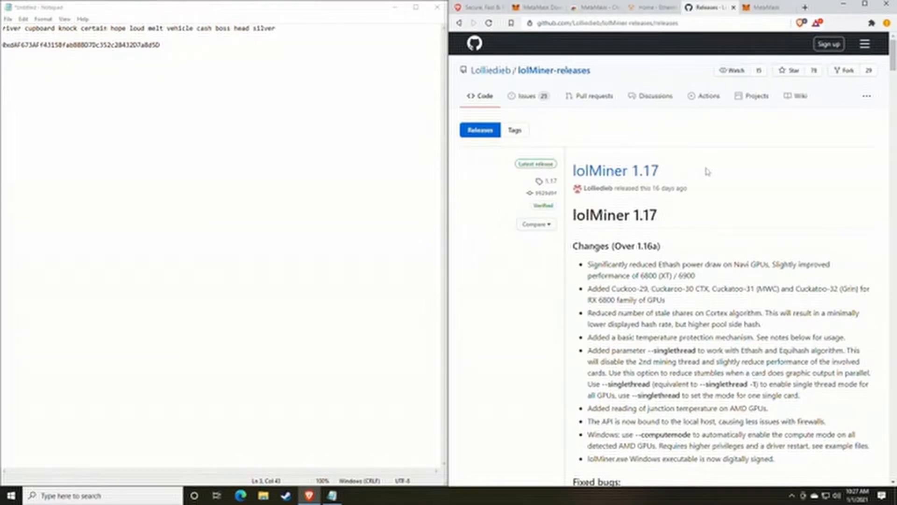
scroll(692, 237, "down", 8)
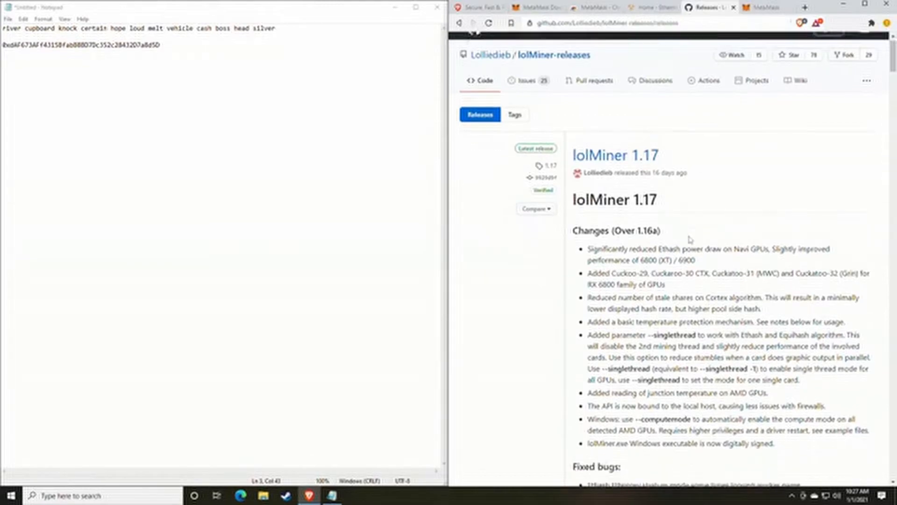
scroll(692, 237, "down", 4)
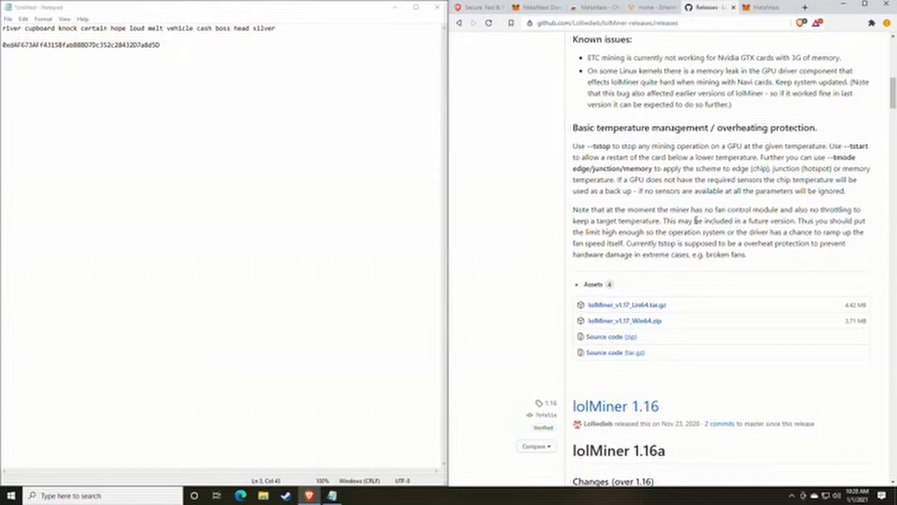
scroll(648, 251, "up", 5)
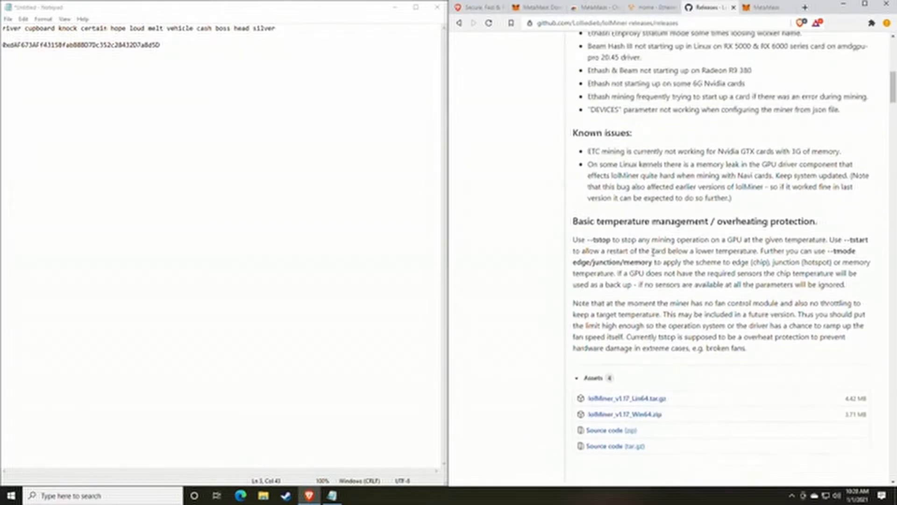
scroll(658, 256, "up", 4)
scroll(663, 255, "up", 2)
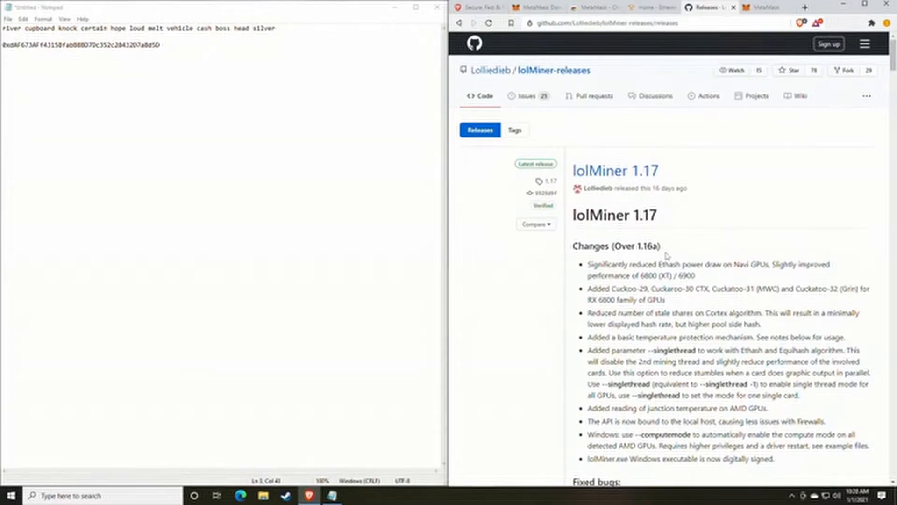
scroll(668, 257, "down", 8)
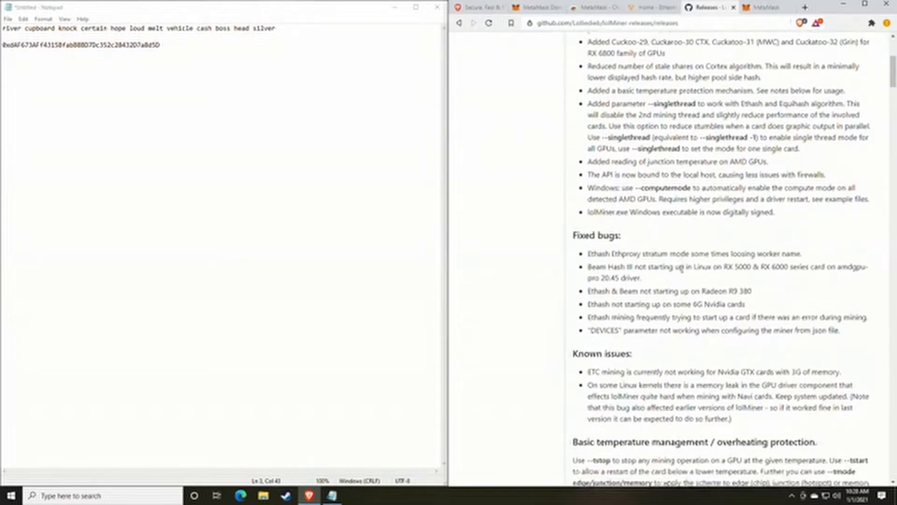
scroll(686, 264, "down", 3)
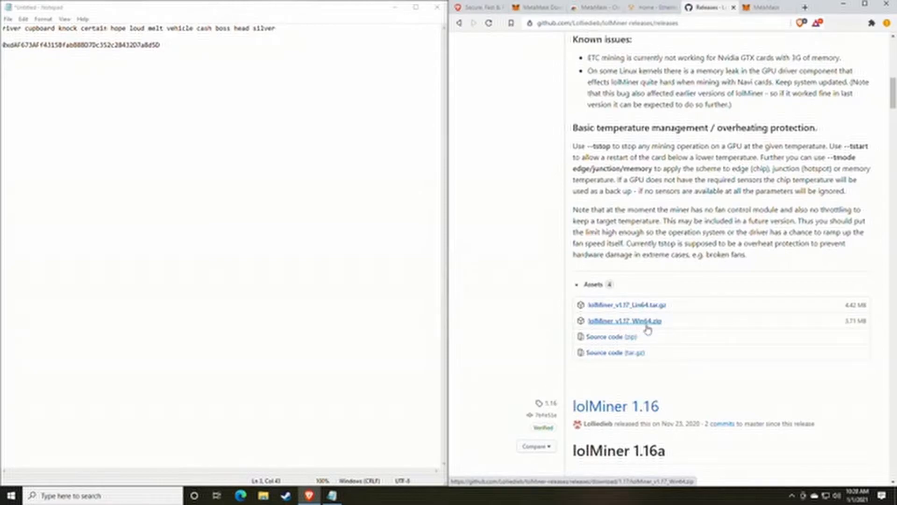
Step: Save lolMiner_v1.17_Win64.zip to Downloads and show it in its folder
left_click(632, 321)
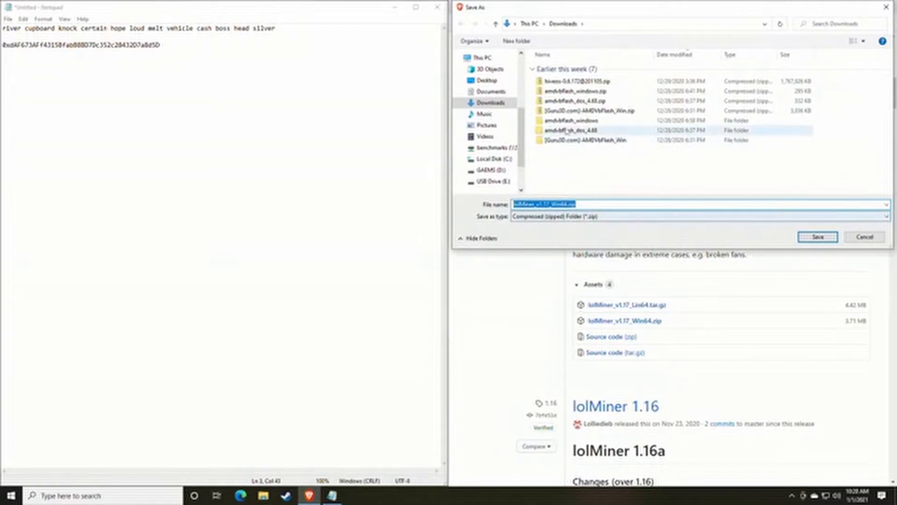
key("Return")
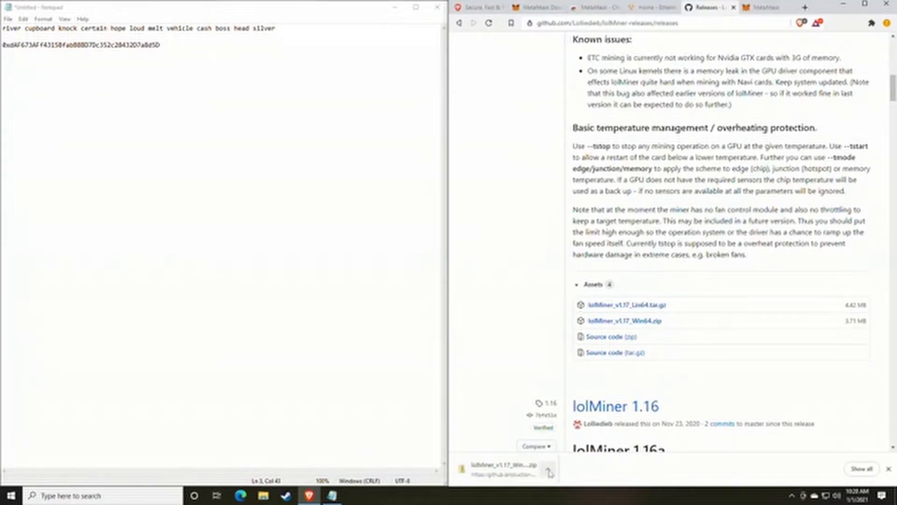
left_click(549, 469)
left_click(573, 438)
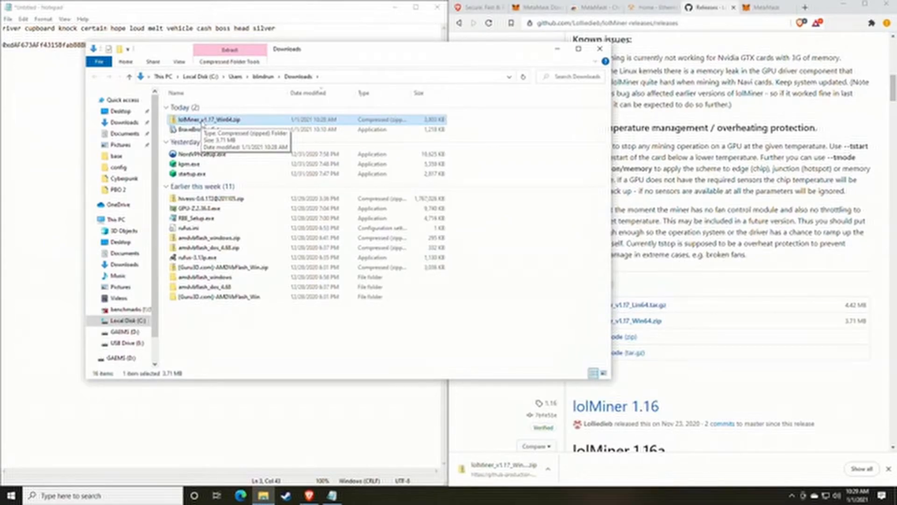
Step: Look into the Miners folder on GAEMS (D:), then return to Downloads
left_click(125, 332)
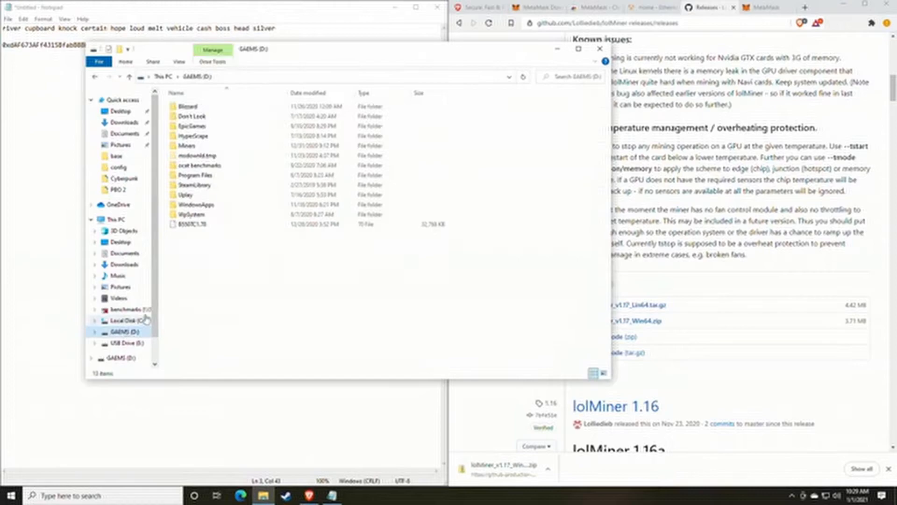
double_click(190, 148)
left_click(96, 77)
left_click(96, 77)
Step: Extract lolMiner_v1.17_Win64.zip into Downloads and open its 1.17 folder
right_click(204, 121)
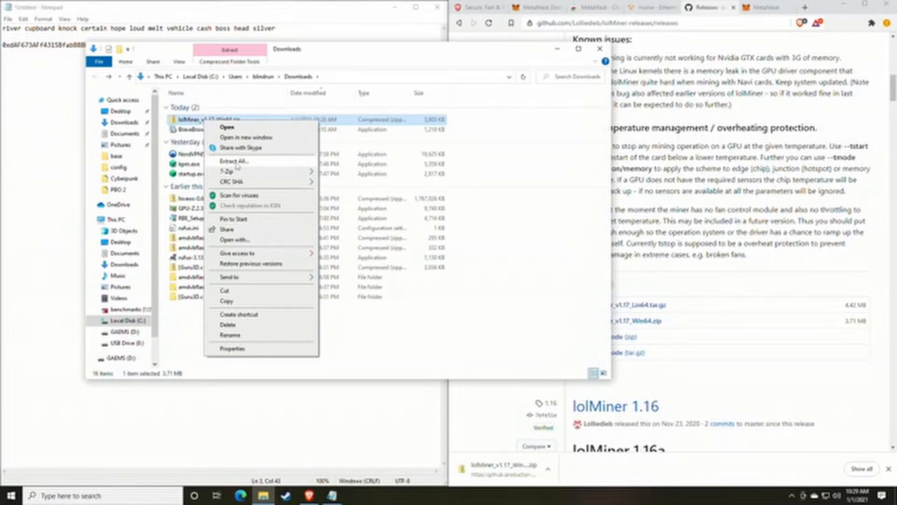
mouse_move(229, 174)
left_click(249, 163)
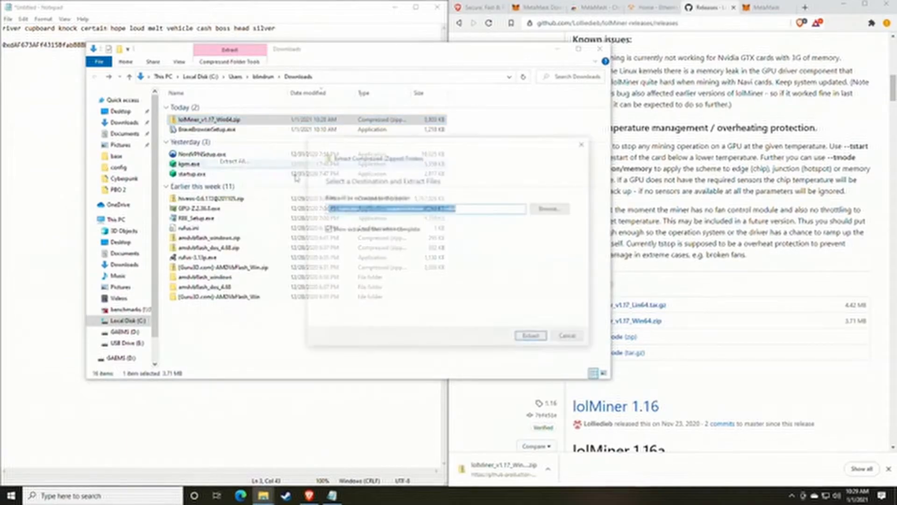
left_click(532, 338)
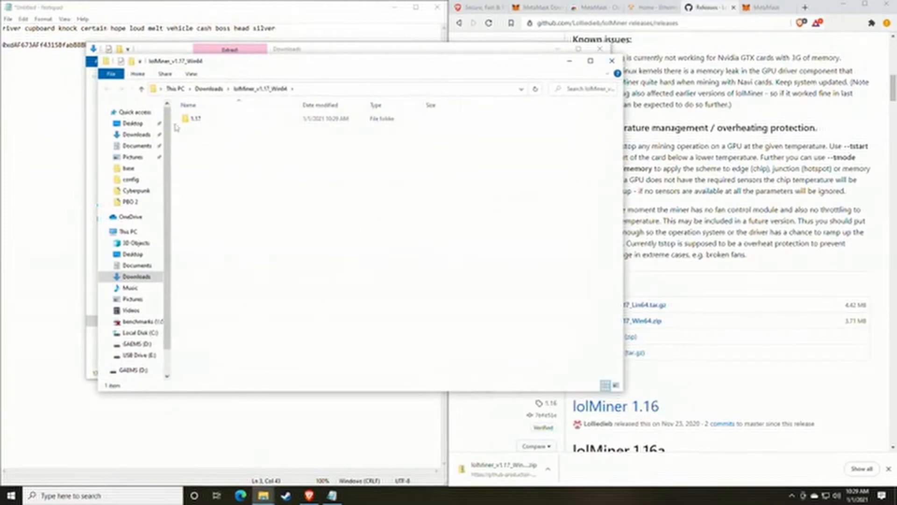
left_click_drag(282, 70, 394, 75)
double_click(306, 125)
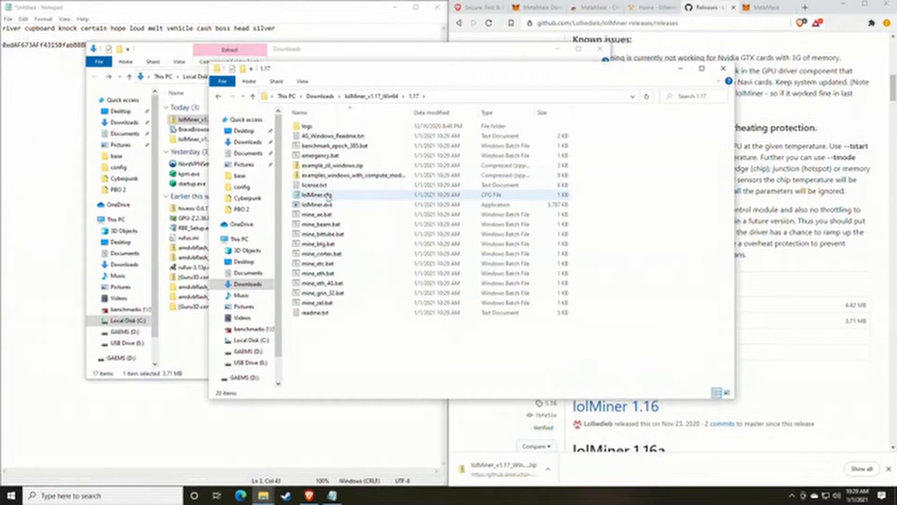
left_click(102, 499)
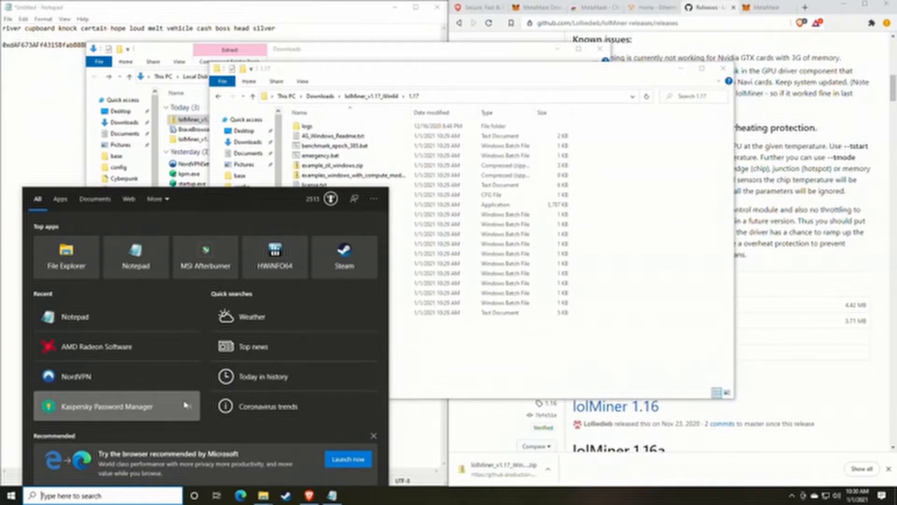
Step: Search 'file' to open File Explorer Options and apply a change to the View tab's extension setting
type("file")
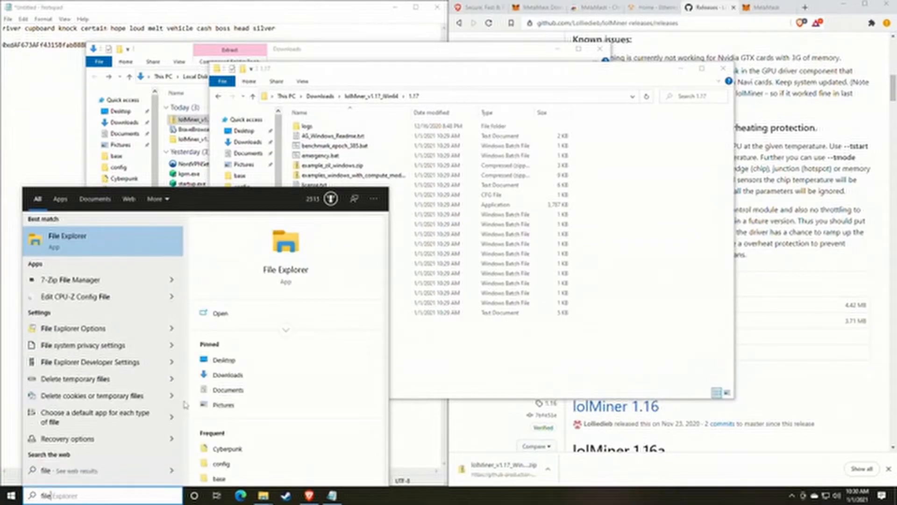
left_click(81, 268)
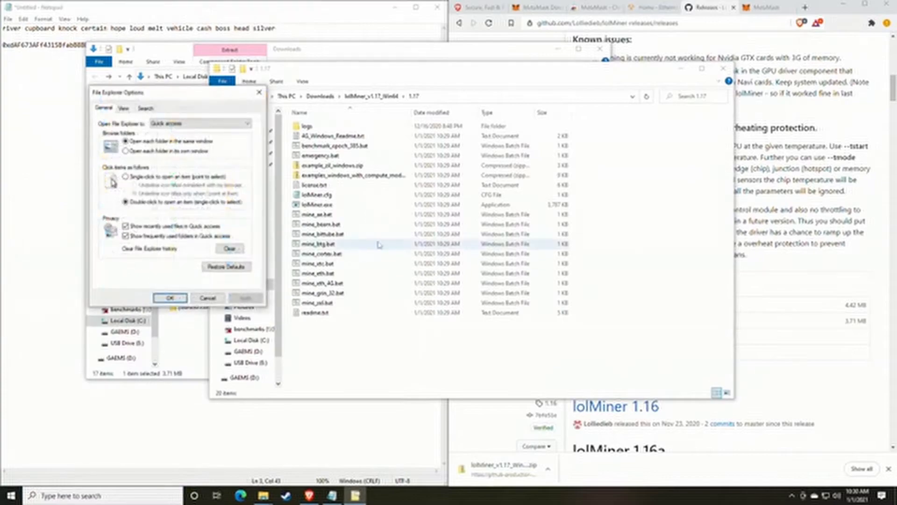
left_click_drag(159, 91, 430, 91)
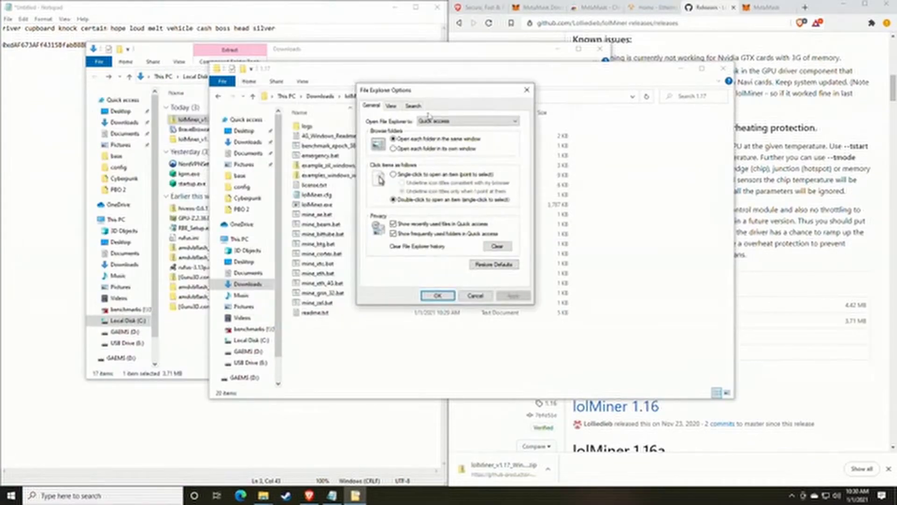
left_click(392, 107)
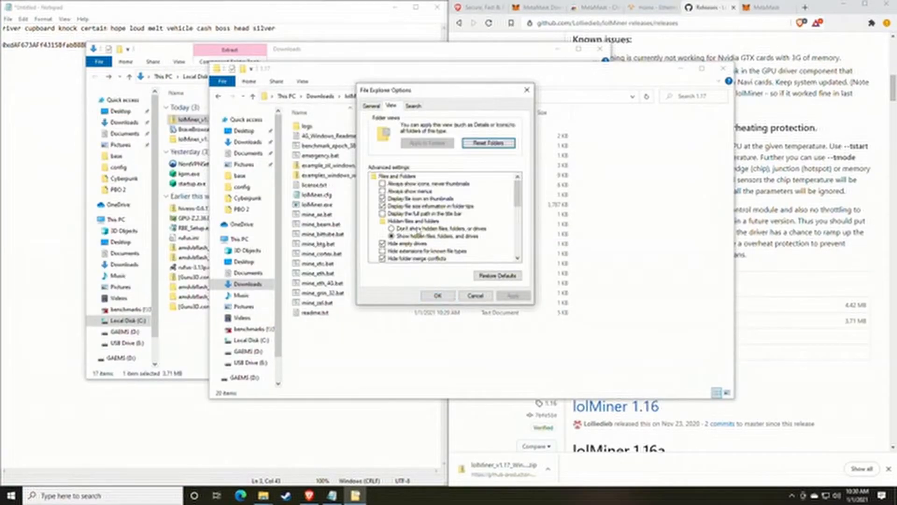
scroll(412, 231, "down", 1)
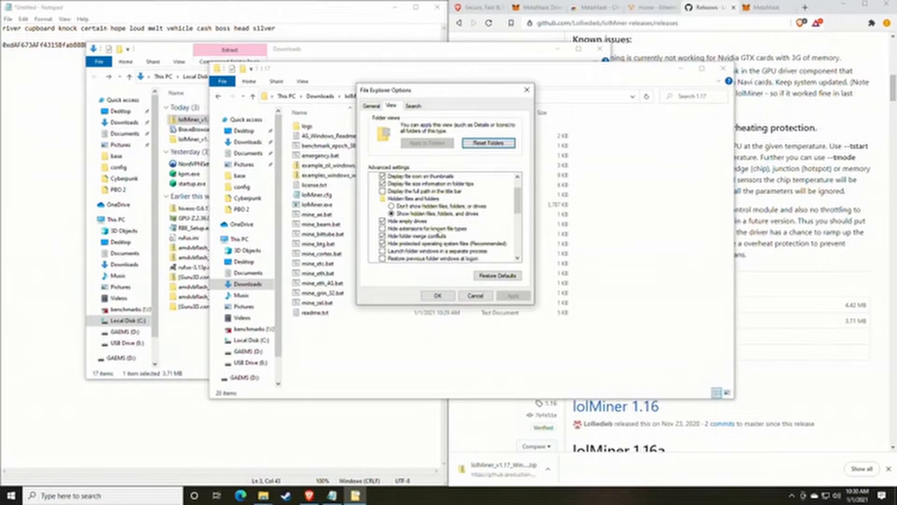
left_click(383, 229)
left_click(513, 296)
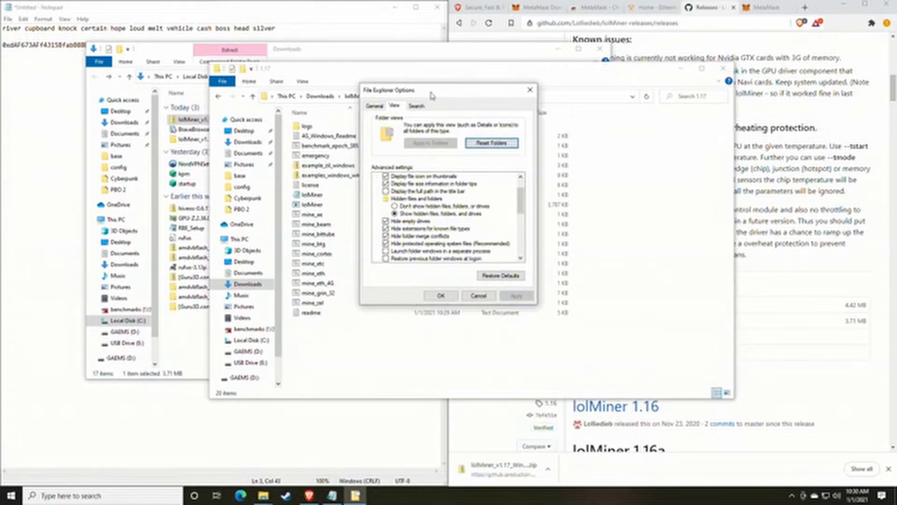
Step: Turn 'Hide extensions for known file types' off, apply it, and confirm with OK
left_click_drag(397, 90, 570, 95)
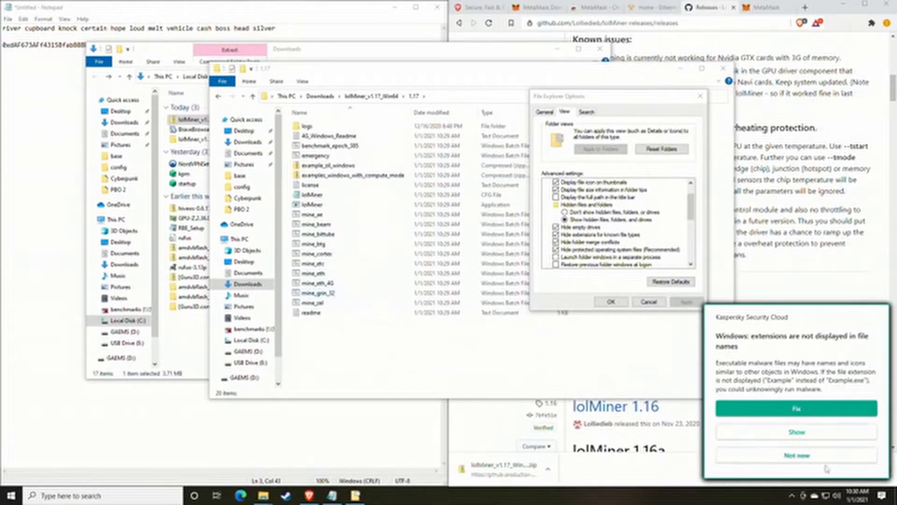
left_click(797, 455)
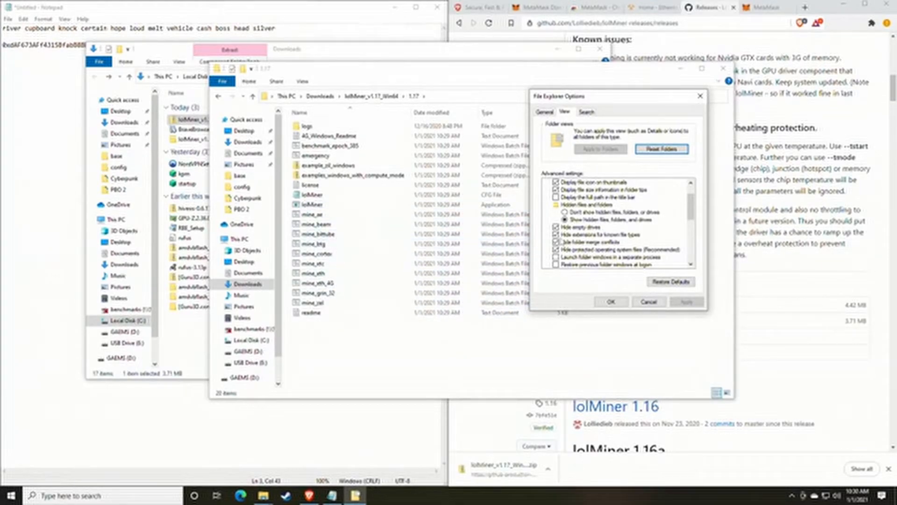
left_click(556, 235)
left_click(686, 301)
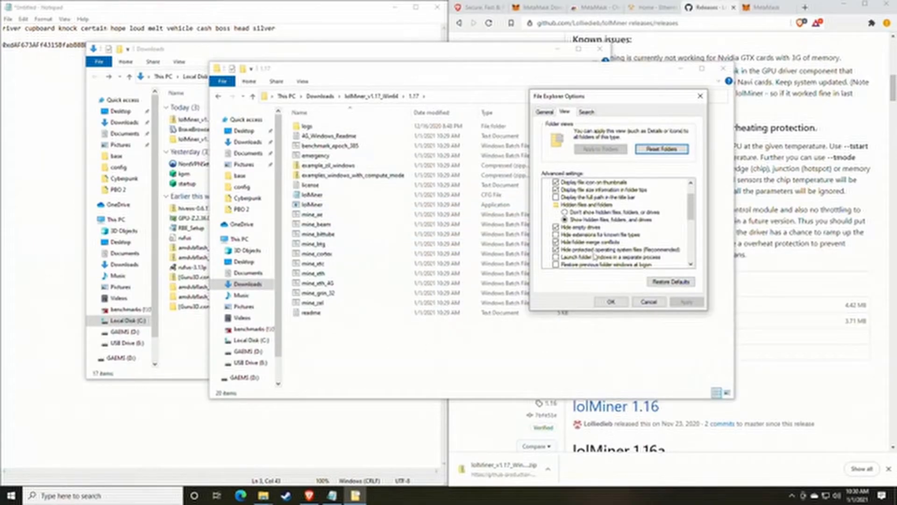
left_click(649, 302)
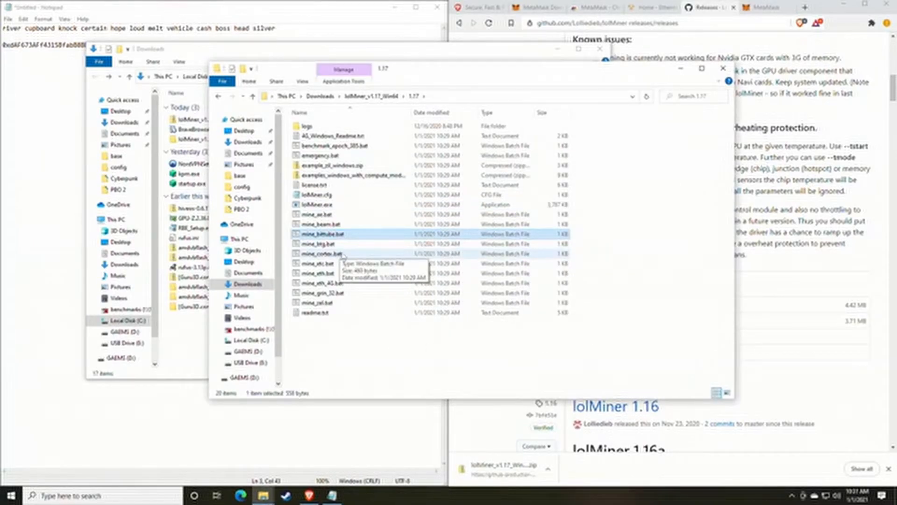
left_click_drag(437, 76, 444, 103)
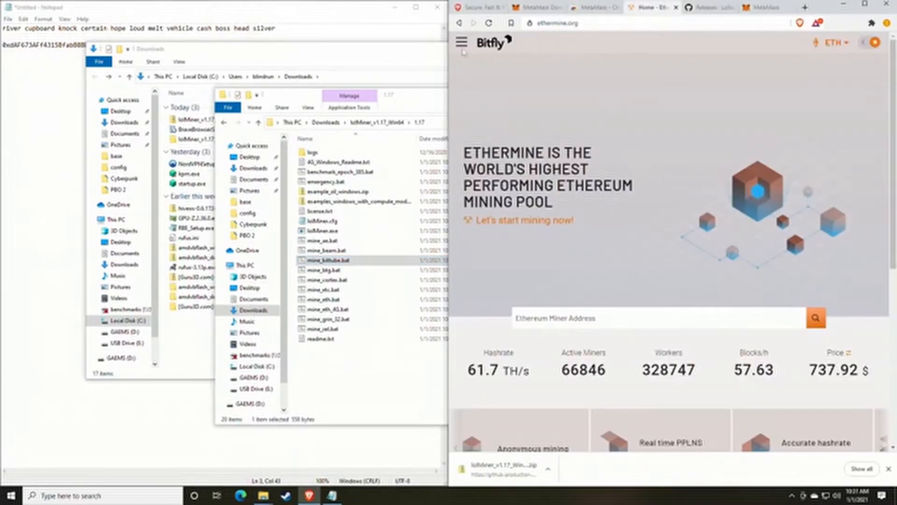
Step: Go to Start Mining from Ethermine's hamburger menu to see servers and Stratum port 4444
left_click(311, 17)
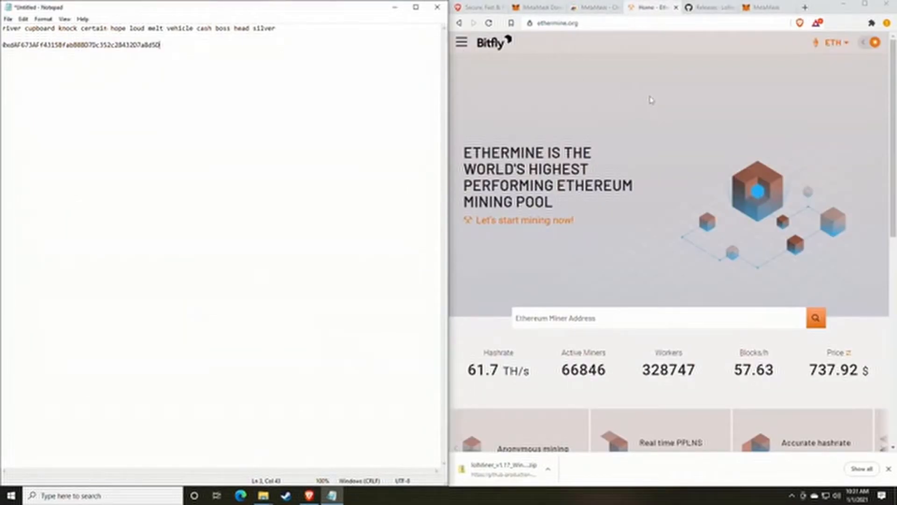
scroll(616, 212, "down", 1)
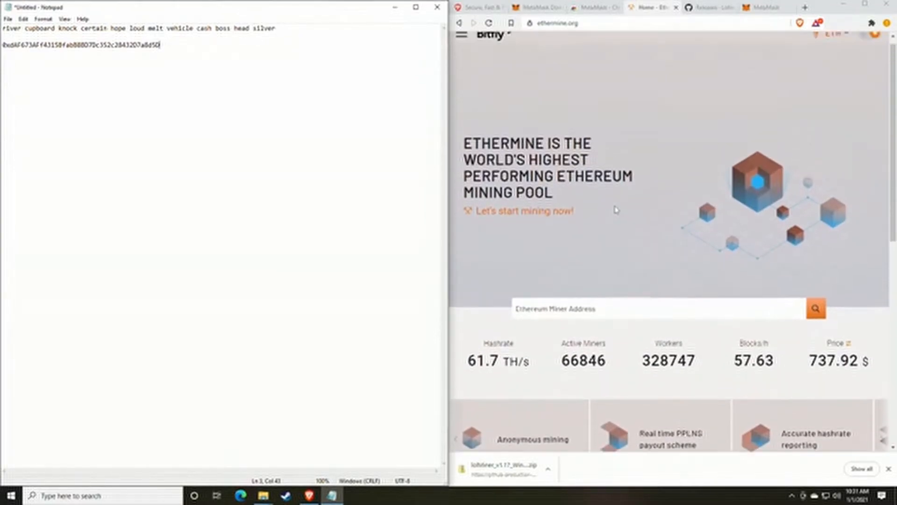
scroll(616, 210, "up", 1)
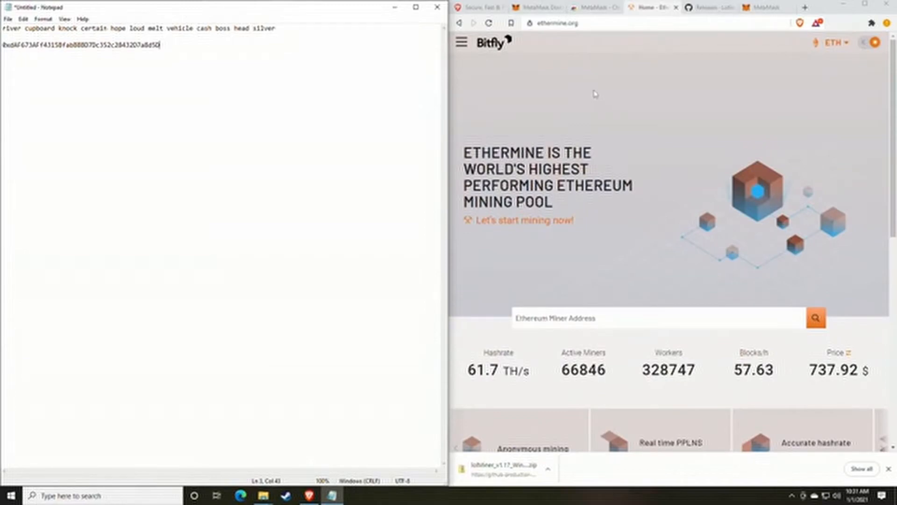
left_click(461, 42)
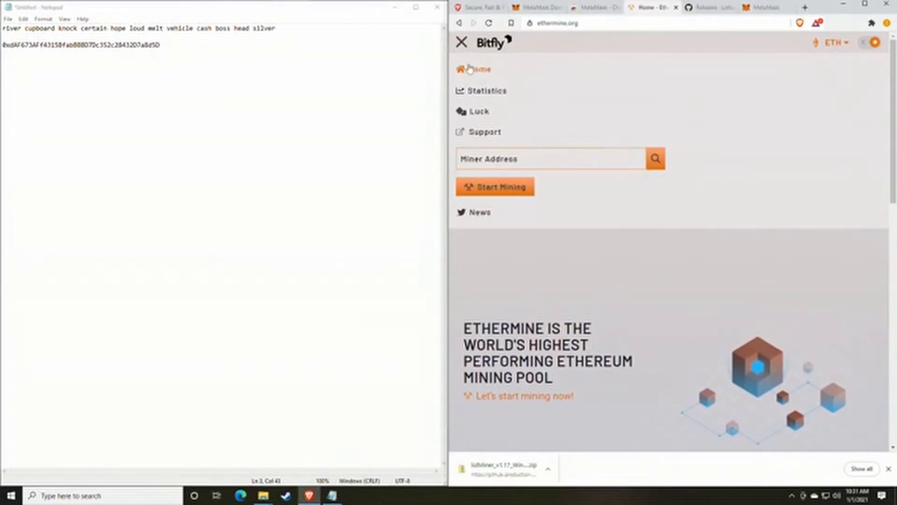
left_click(462, 43)
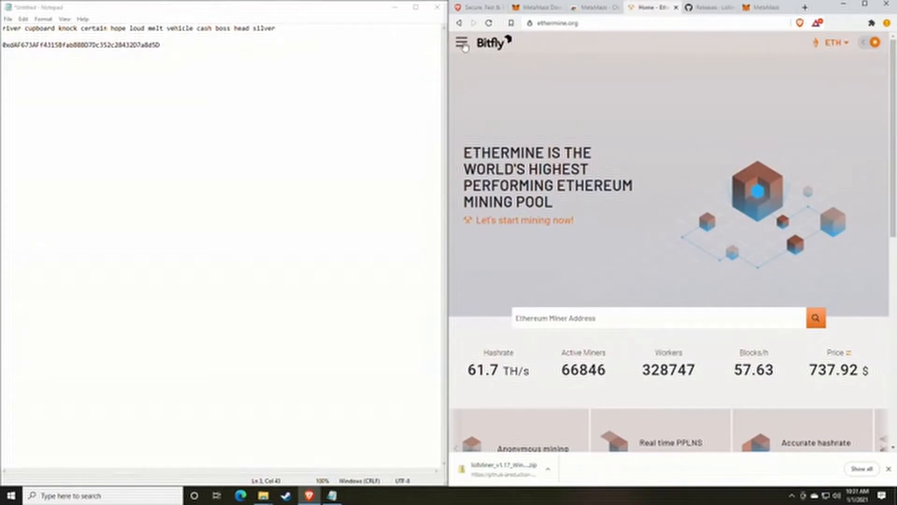
left_click(462, 44)
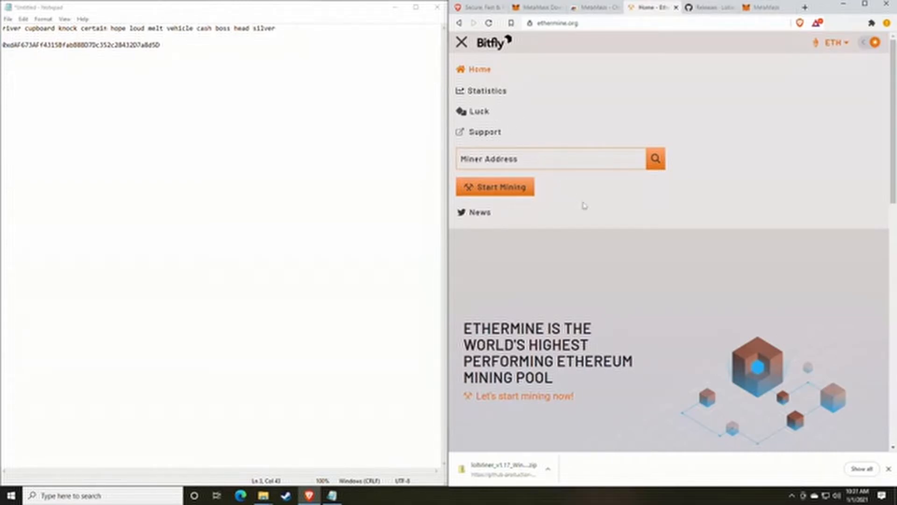
left_click(479, 70)
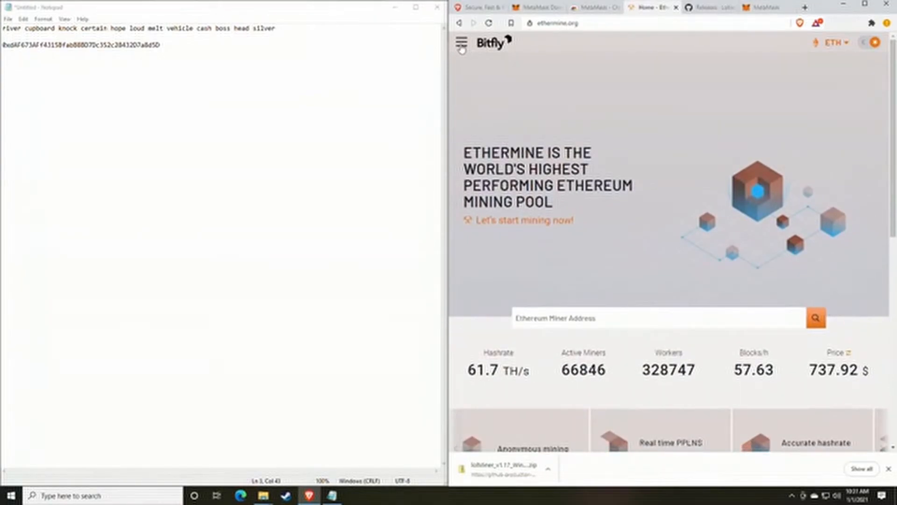
left_click(462, 44)
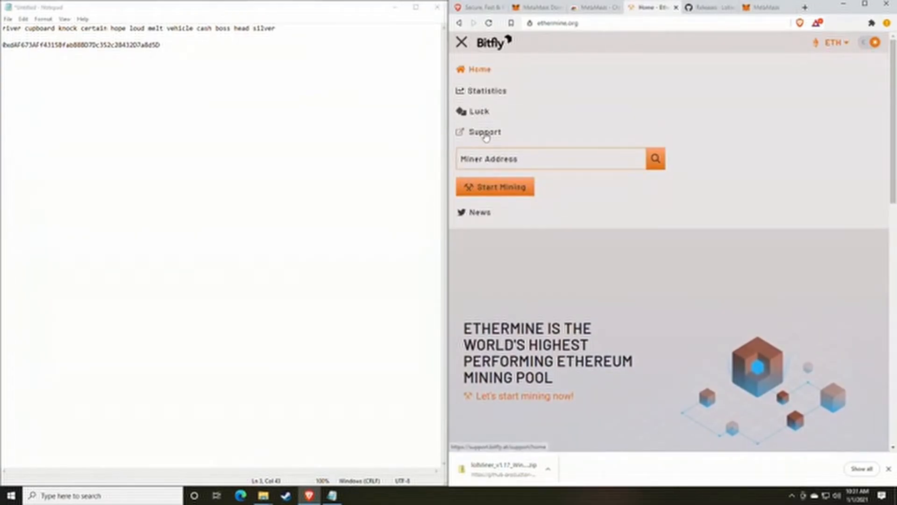
left_click(495, 192)
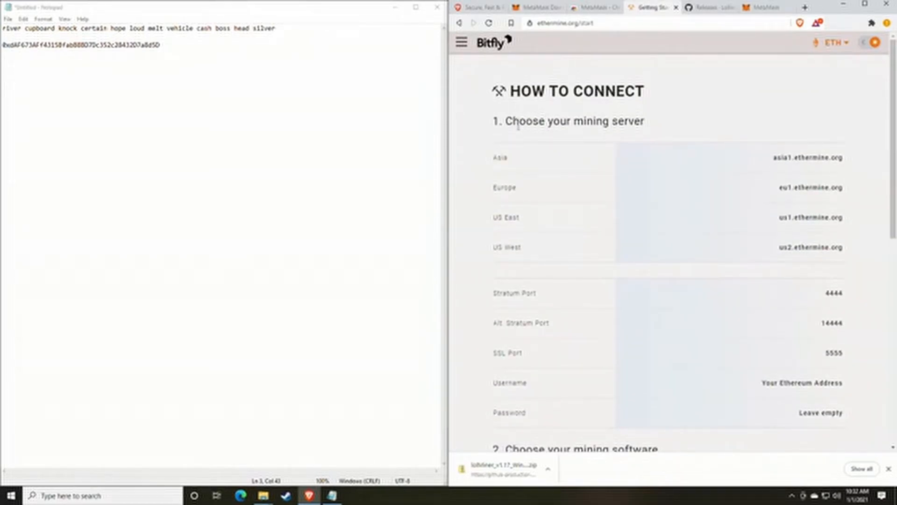
left_click_drag(488, 160, 528, 168)
left_click_drag(487, 191, 541, 192)
left_click_drag(501, 222, 565, 227)
left_click_drag(502, 252, 533, 254)
left_click(550, 256)
scroll(583, 239, "down", 1)
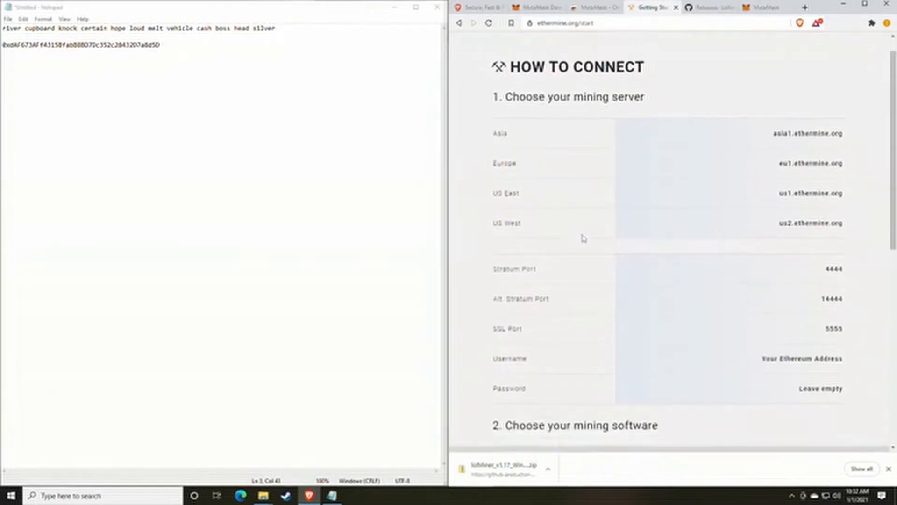
scroll(583, 238, "down", 3)
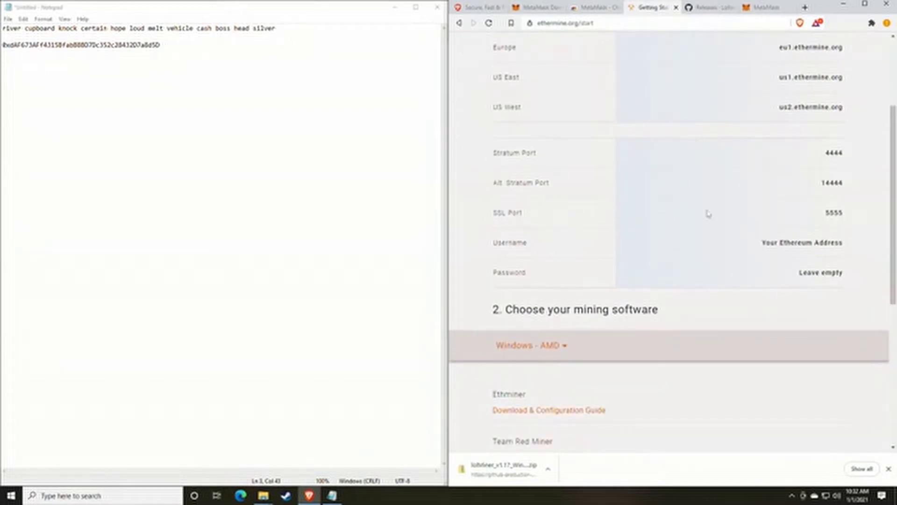
left_click_drag(847, 210, 812, 217)
left_click(769, 210)
left_click_drag(821, 183, 849, 190)
left_click(847, 152)
left_click_drag(846, 152, 792, 157)
left_click(716, 230)
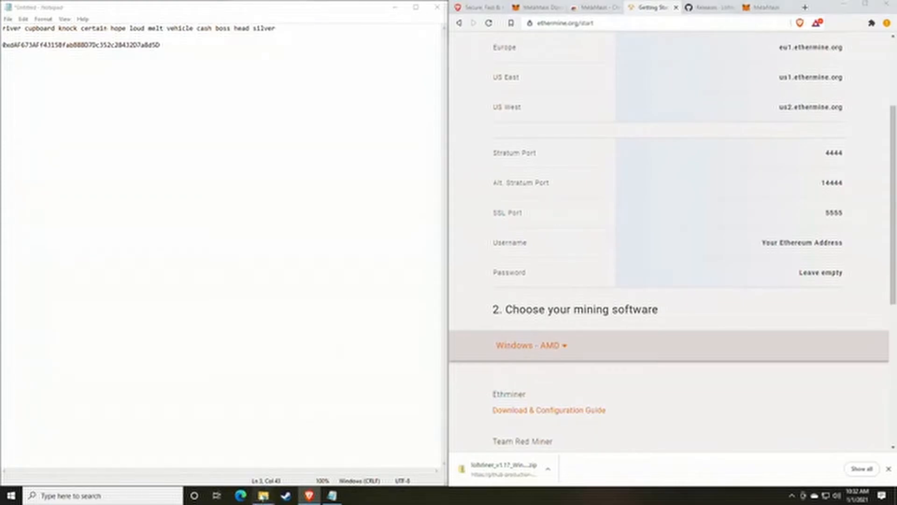
Step: In the lolMiner 1.17 folder, right-click mine_eth.bat and choose to edit it
mouse_move(263, 495)
left_click(297, 455)
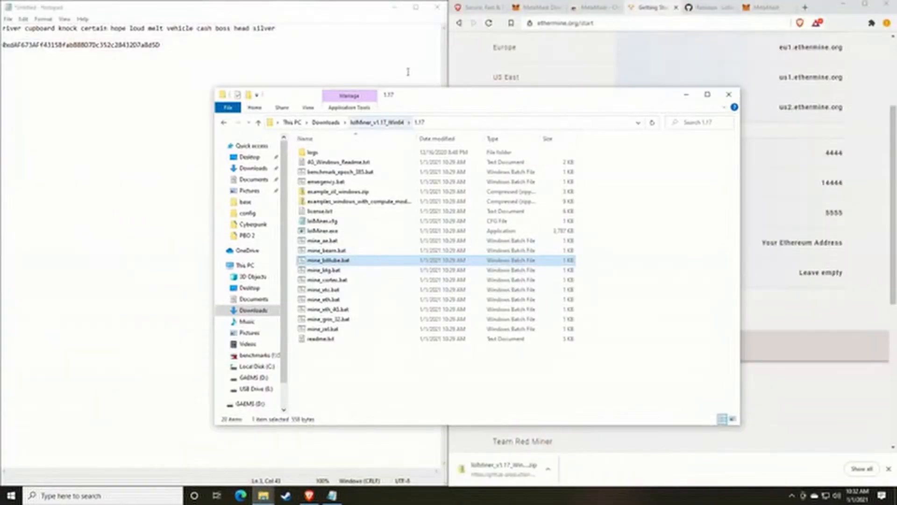
left_click_drag(422, 93, 512, 51)
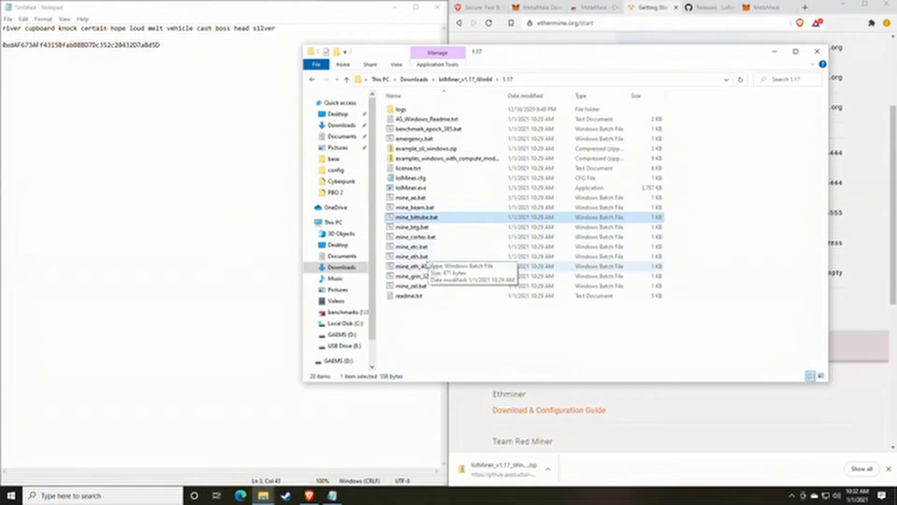
left_click(421, 257)
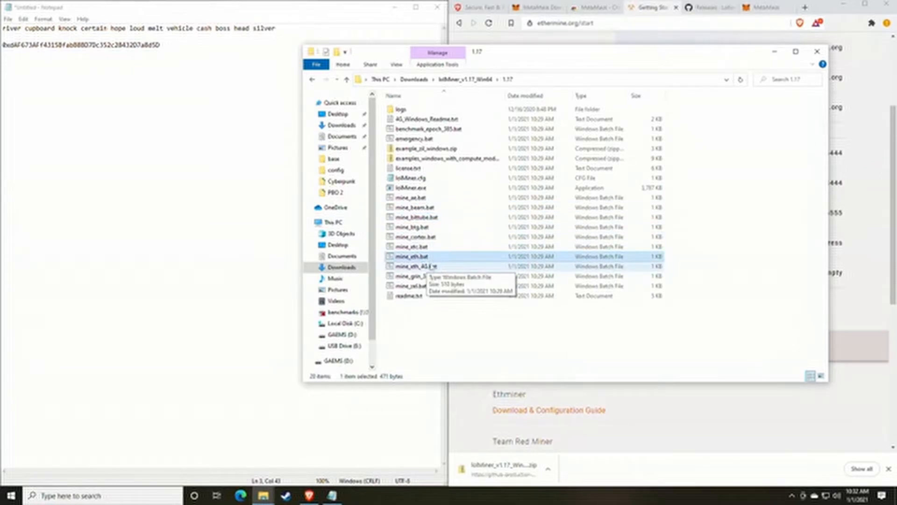
left_click(416, 268)
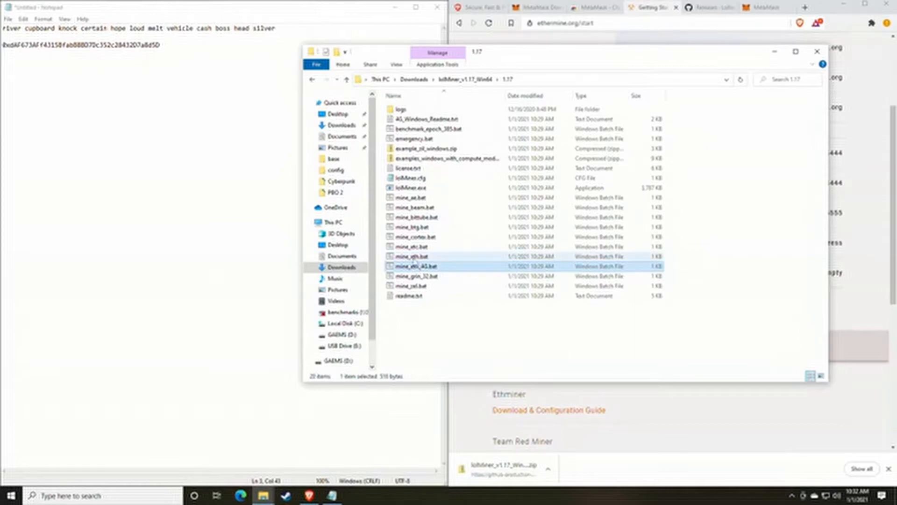
left_click(415, 257)
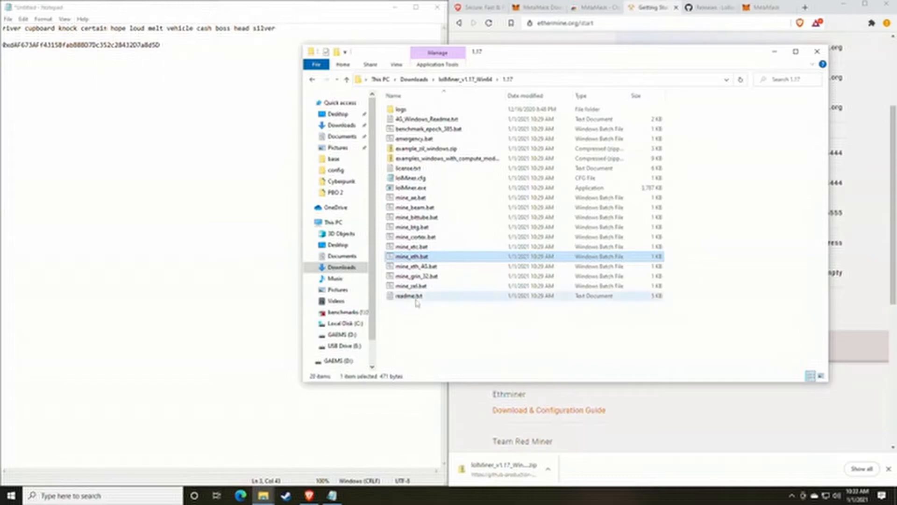
right_click(411, 268)
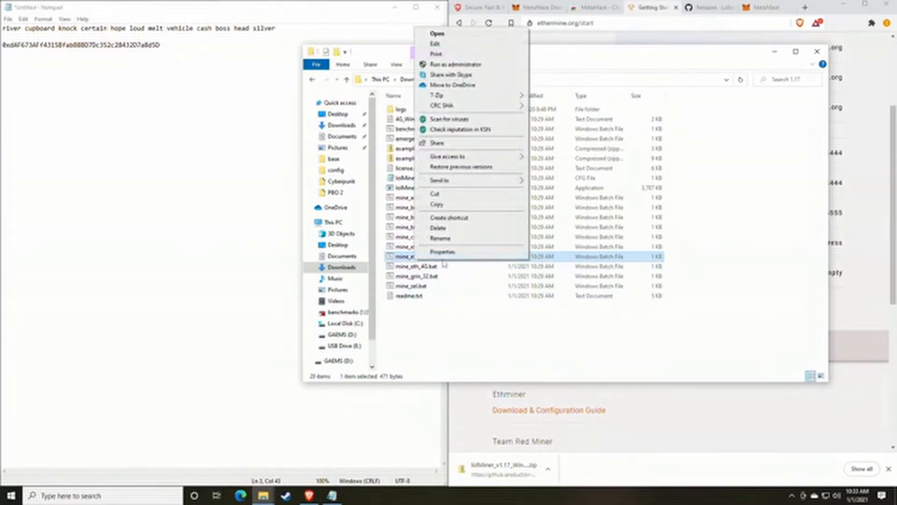
key("Escape")
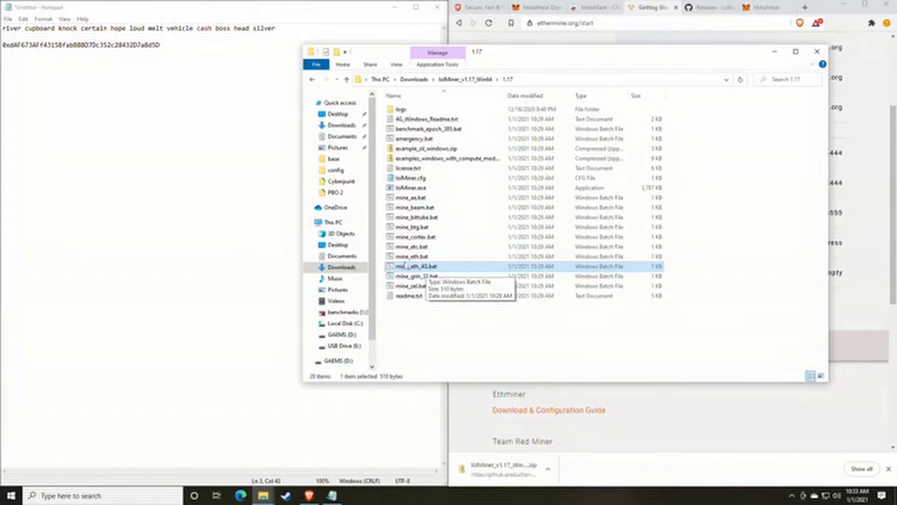
left_click(404, 257)
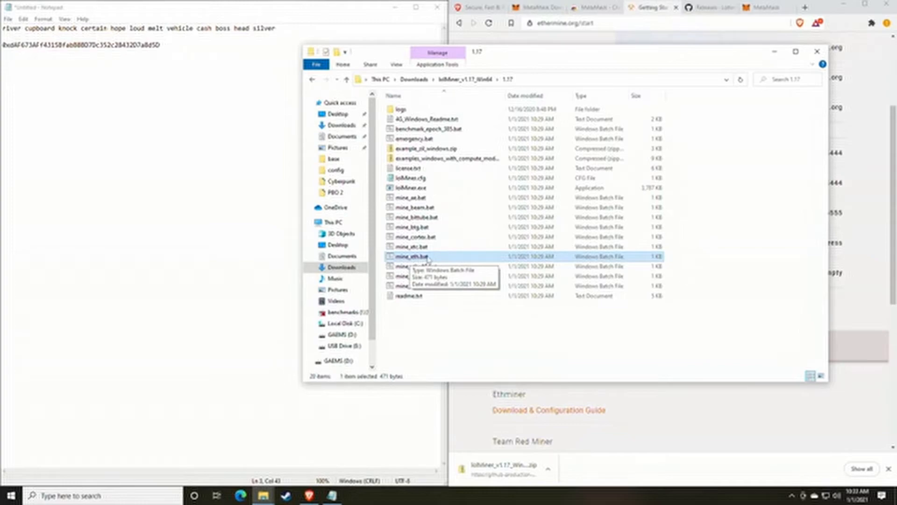
right_click(427, 264)
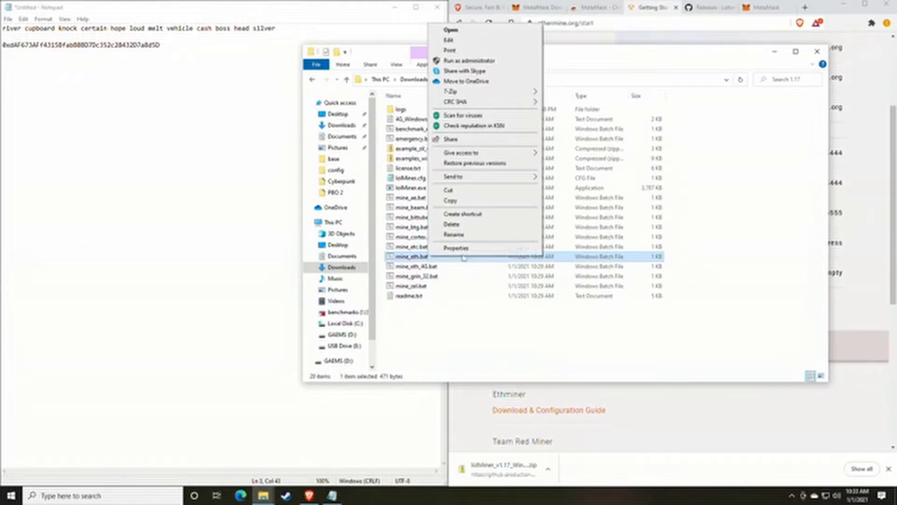
left_click(451, 30)
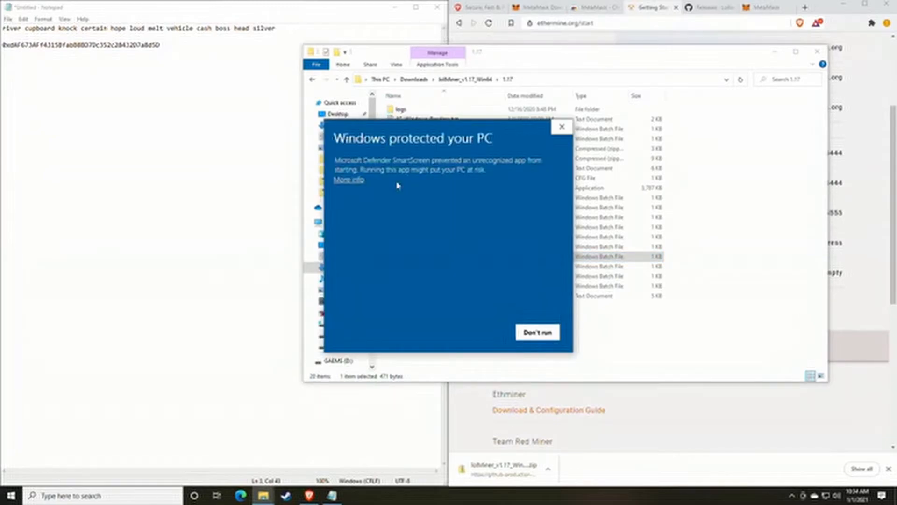
Step: Bypass the SmartScreen warning with More info and Run anyway to open mine_eth.bat
left_click(349, 180)
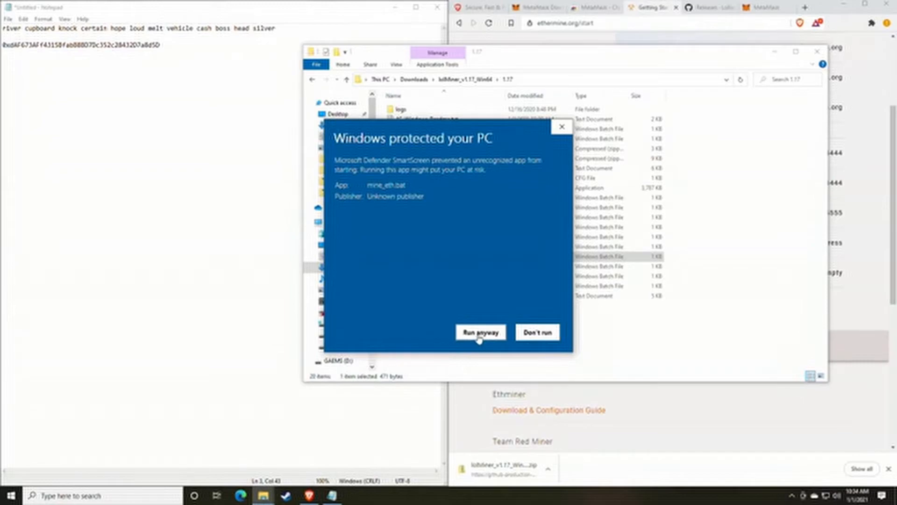
left_click(480, 333)
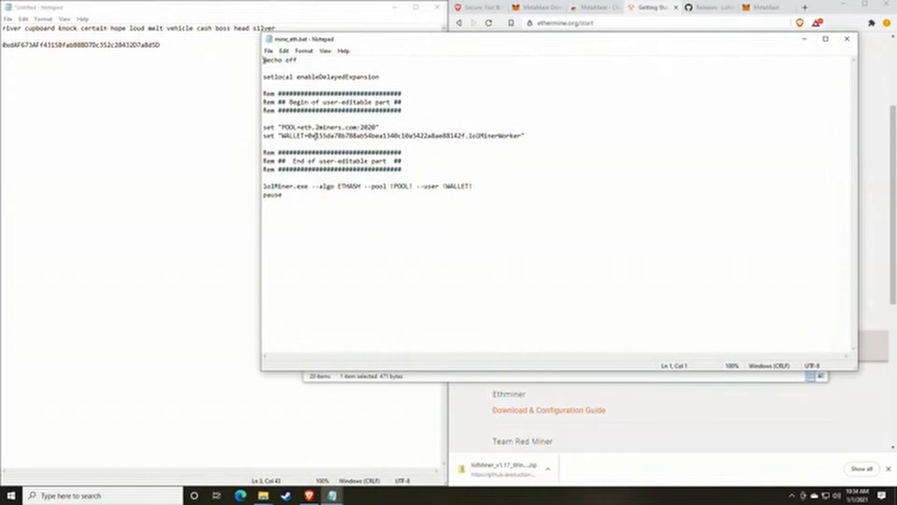
Step: Change the POOL line from eth.2miners.com:2020 to us1.ethermine.org:4444, copied from the Ethermine page
left_click_drag(425, 38, 196, 38)
left_click(626, 192)
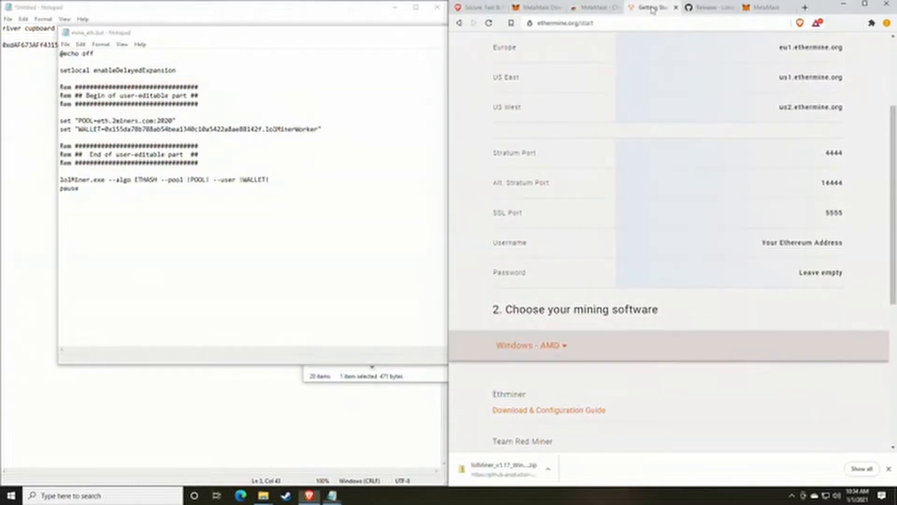
scroll(626, 191, "up", 3)
scroll(617, 191, "up", 1)
scroll(622, 197, "down", 1)
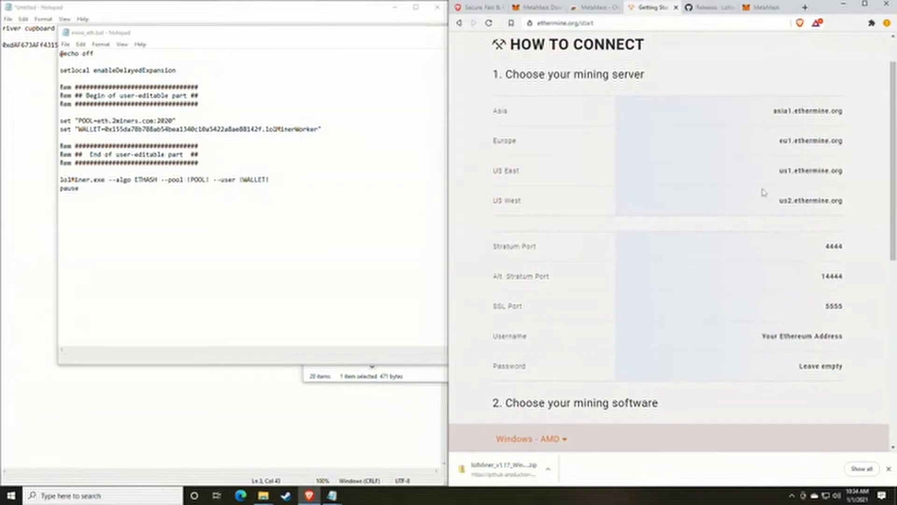
mouse_move(844, 175)
left_mouse_down()
mouse_move(776, 174)
mouse_move(842, 171)
left_mouse_up()
key("ctrl+c")
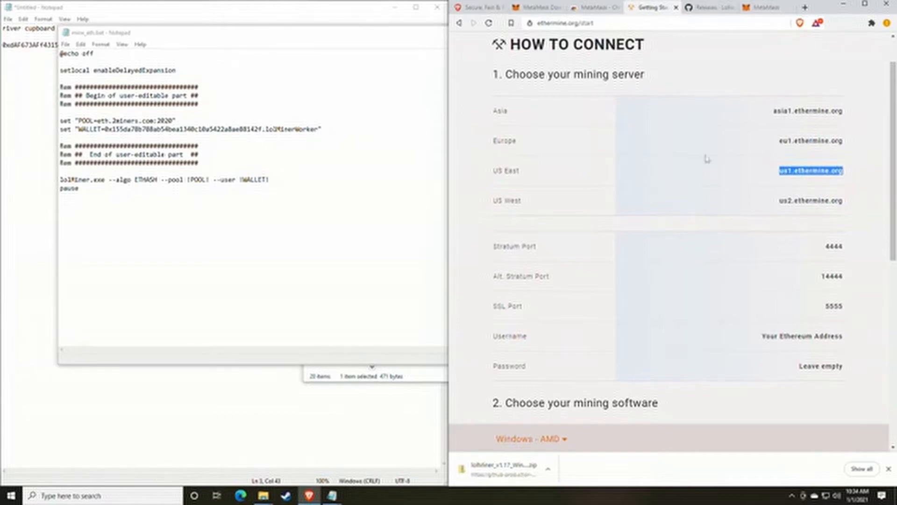
left_click(144, 121)
left_click_drag(155, 121, 98, 121)
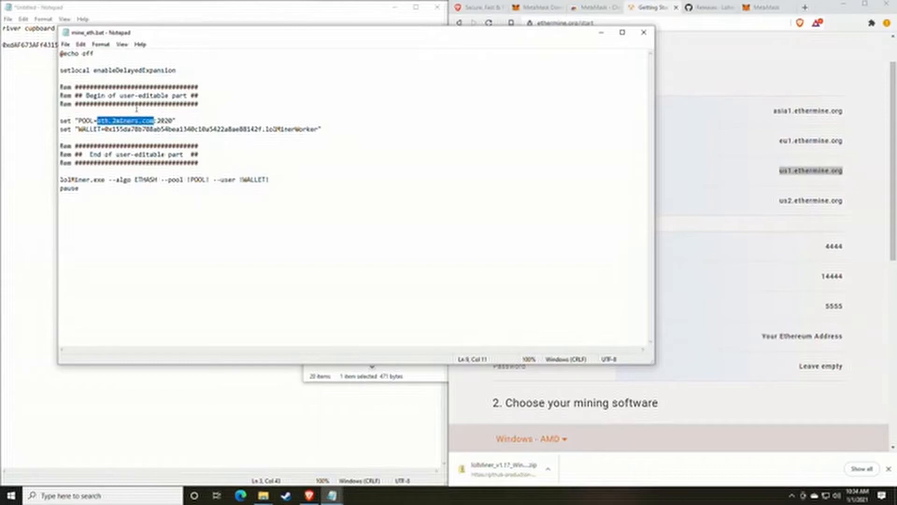
key("ctrl+v")
left_click_drag(818, 288, 846, 250)
key("ctrl+c")
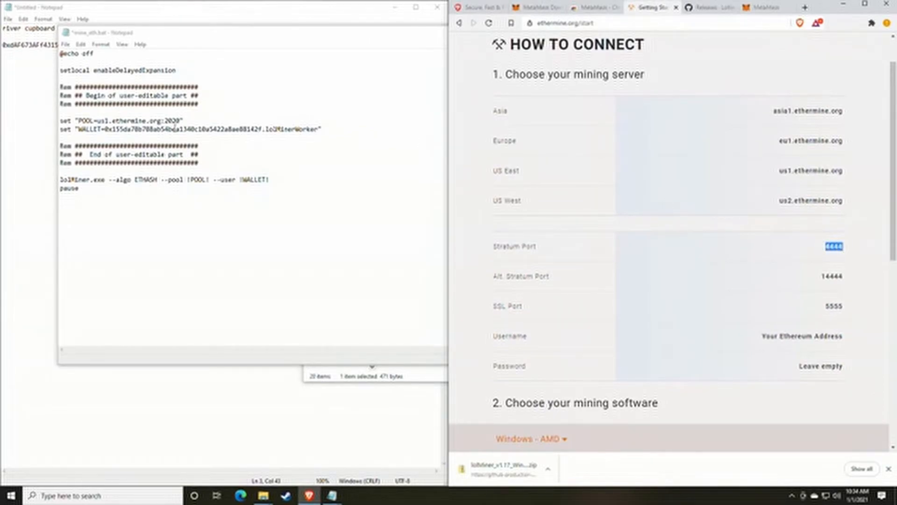
left_click_drag(181, 120, 164, 121)
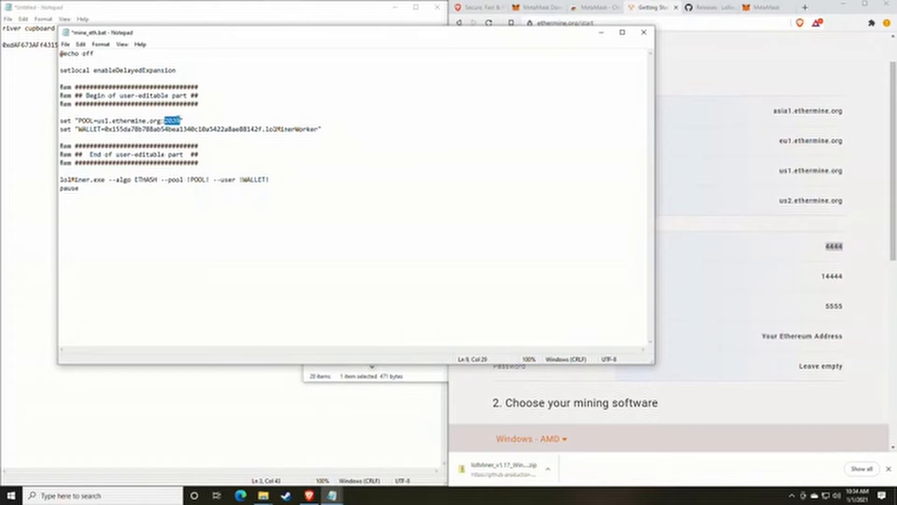
key("ctrl+v")
Step: Replace the WALLET address with your own wallet address copied from the notes
left_click_drag(185, 40, 573, 48)
left_click(199, 90)
left_click_drag(173, 49, 2, 46)
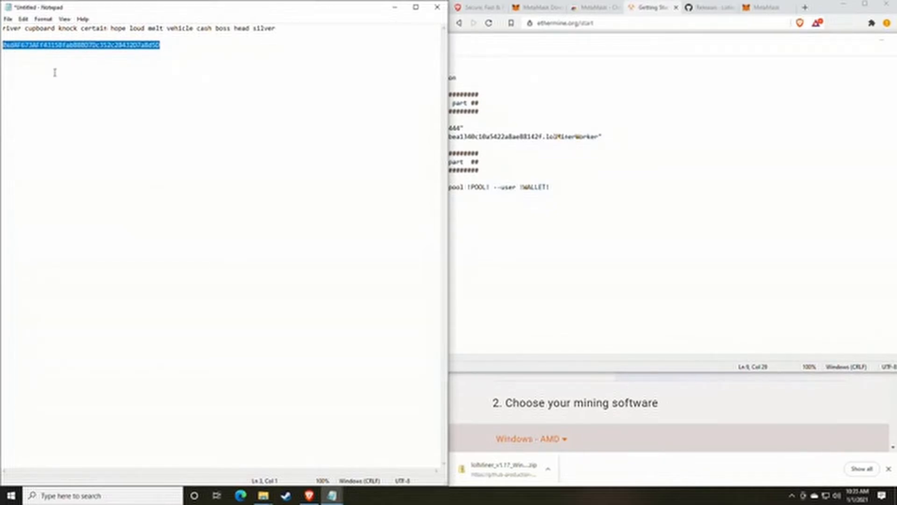
left_click(624, 173)
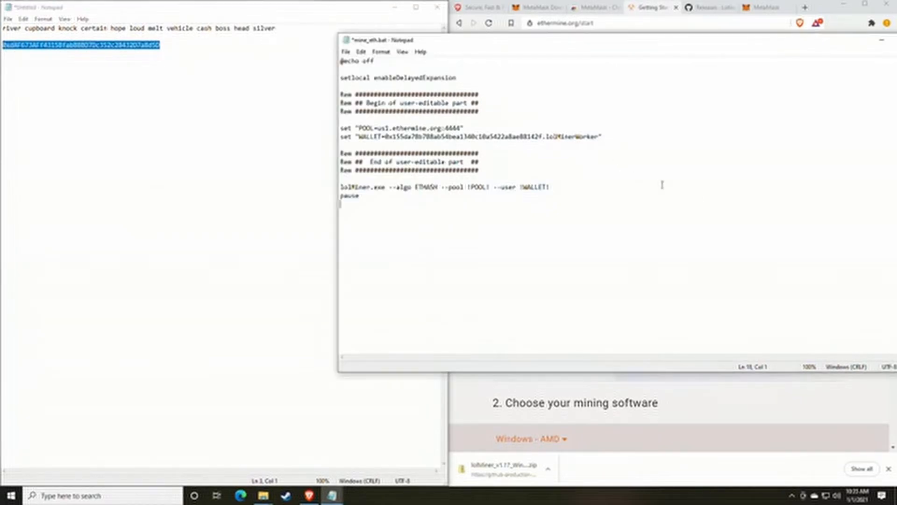
left_click_drag(543, 136, 386, 137)
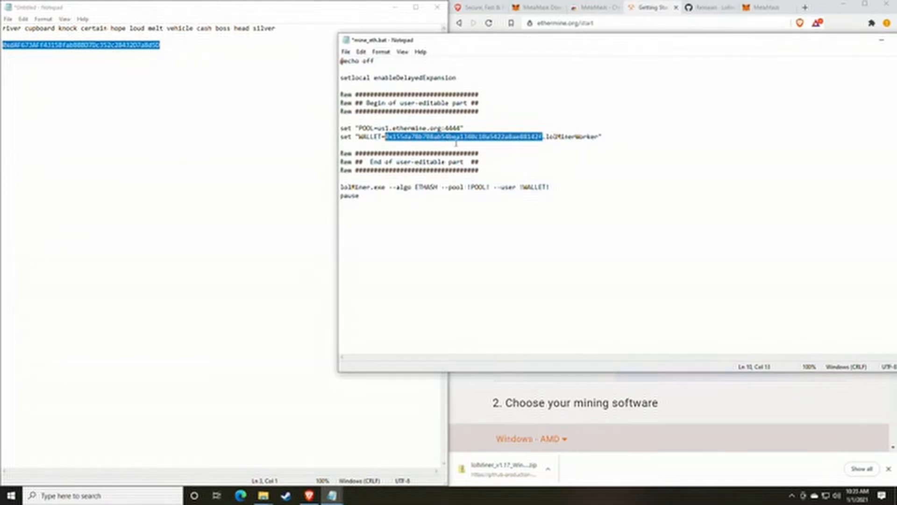
type("0xd8F673AFf43158fab888070c352c2843207a8d5D")
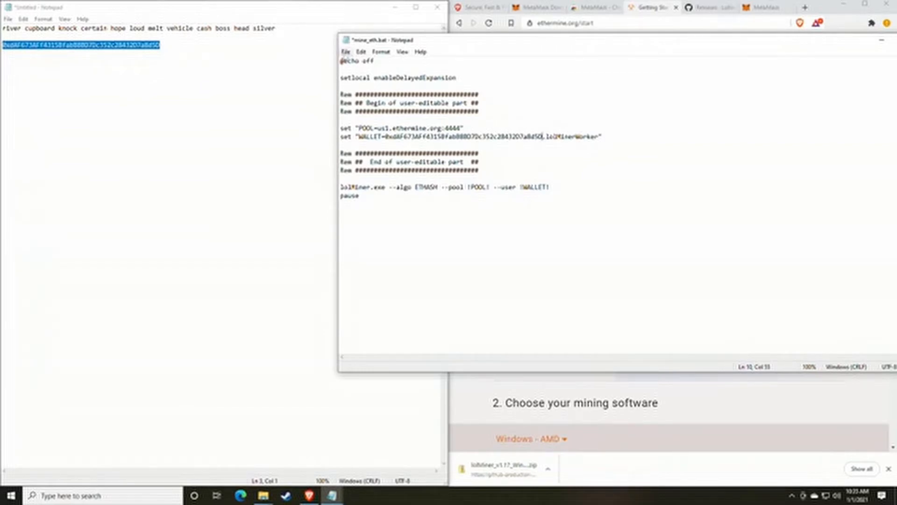
Step: Save the edited mine_eth.bat via File > Save
left_click(346, 52)
left_click(364, 93)
left_click(286, 357)
Step: Launch mine_eth.bat from the 1.17 folder to start lolMiner in a console
mouse_move(263, 496)
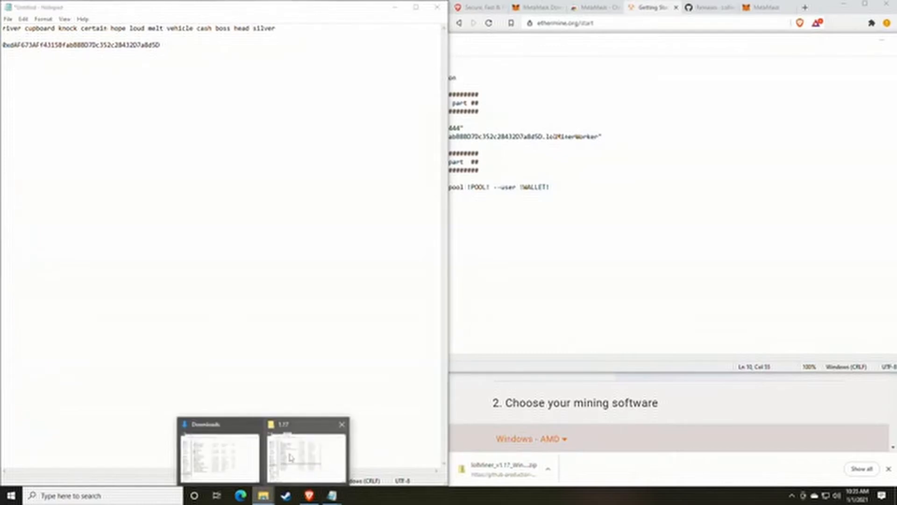
left_click(291, 457)
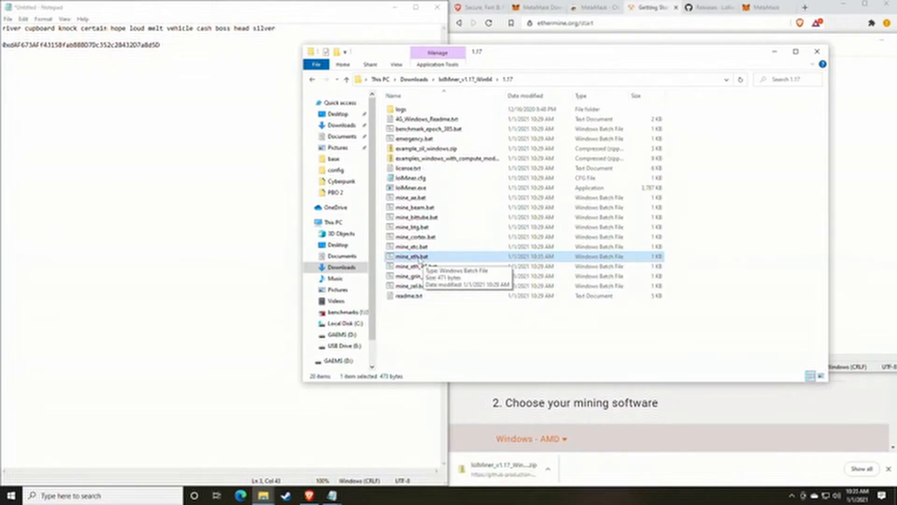
double_click(418, 260)
left_click_drag(211, 52, 450, 90)
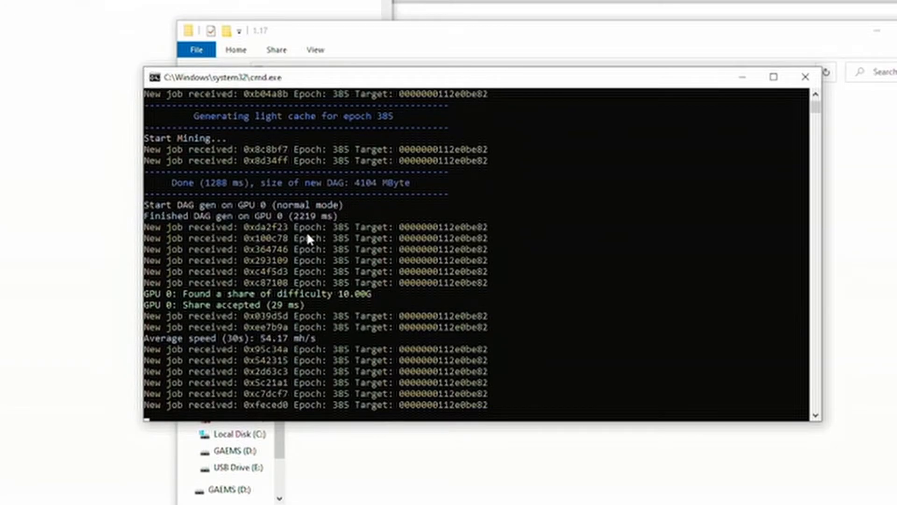
Step: Highlight the Share accepted line and the 54.17 mh/s average speed, then let output resume
left_click_drag(184, 293, 369, 295)
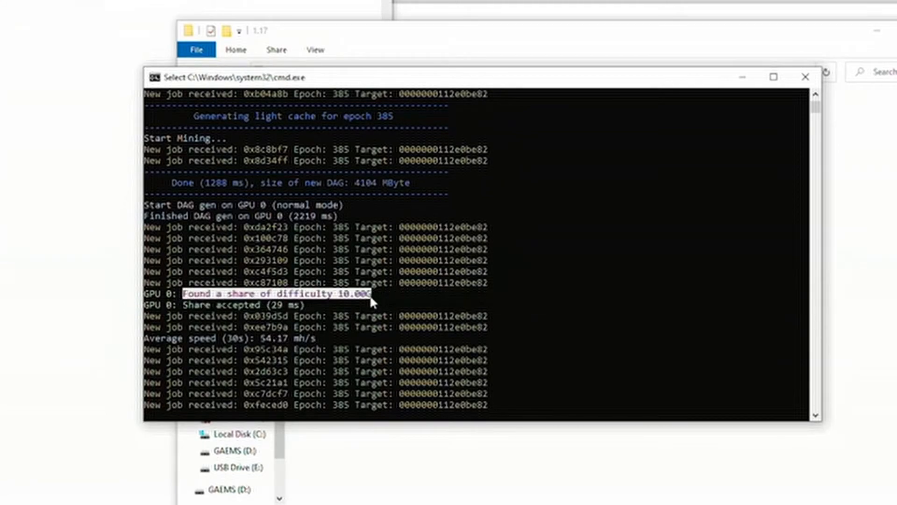
left_click(189, 306)
left_click_drag(186, 305, 245, 305)
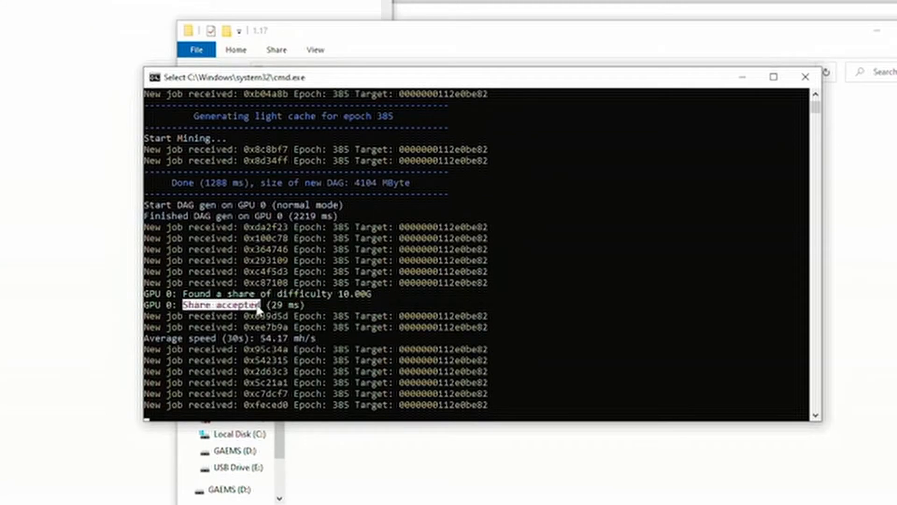
left_click(274, 305)
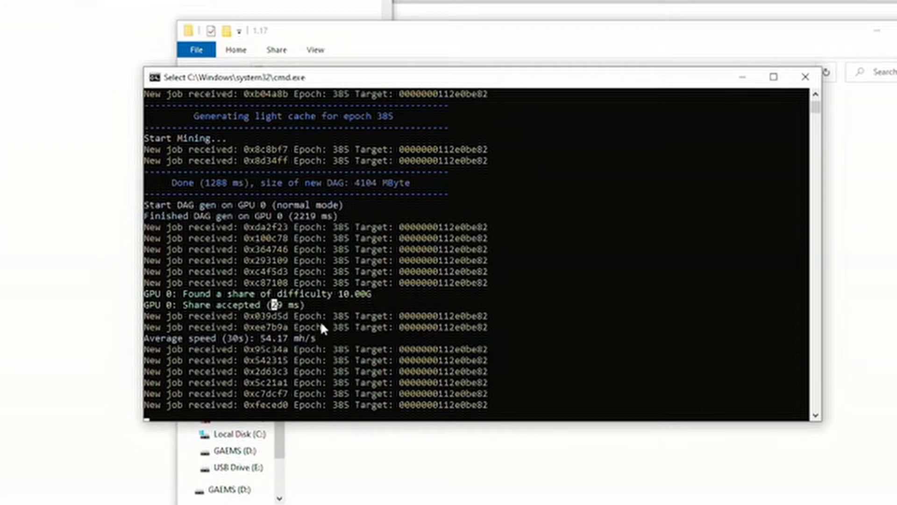
left_click(218, 338)
left_click_drag(261, 338, 288, 338)
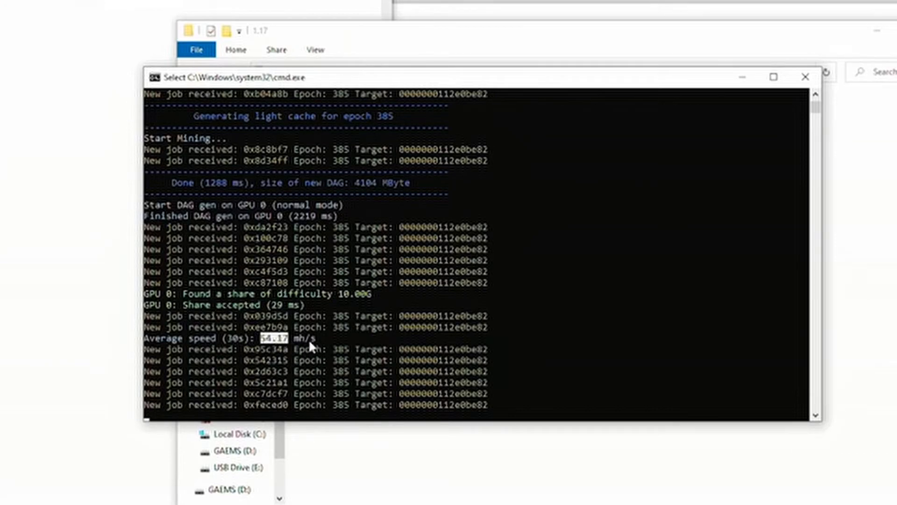
left_click(263, 341)
left_click(263, 341)
right_click(285, 343)
left_click(252, 371)
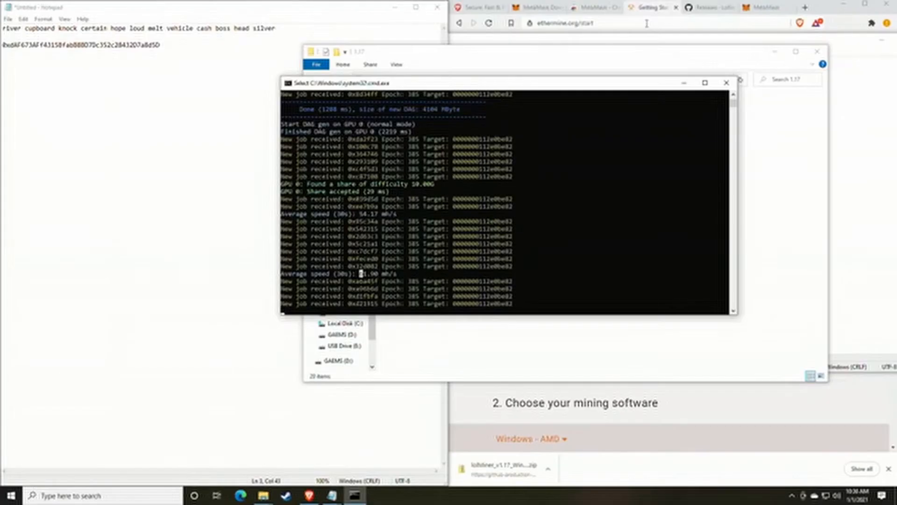
Step: Load the whattomine site in a Brave tab
left_click(706, 7)
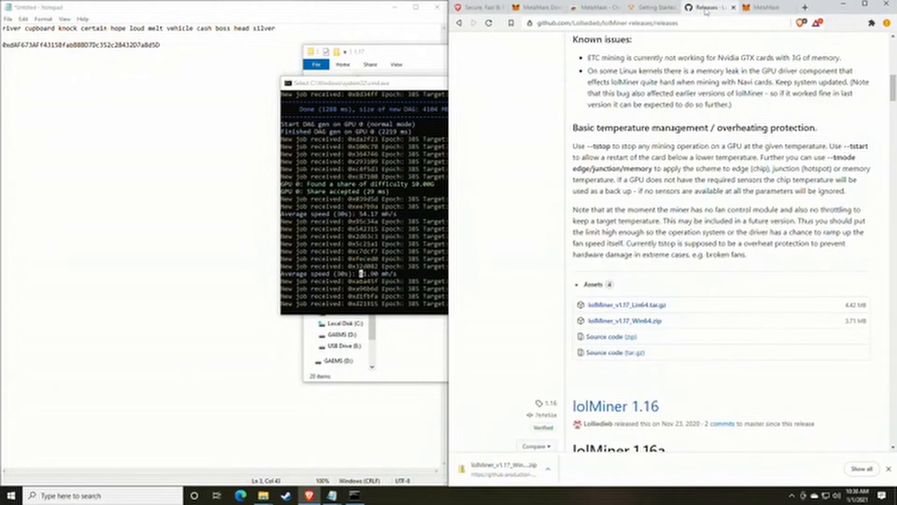
left_click(766, 7)
left_click(658, 22)
type("w")
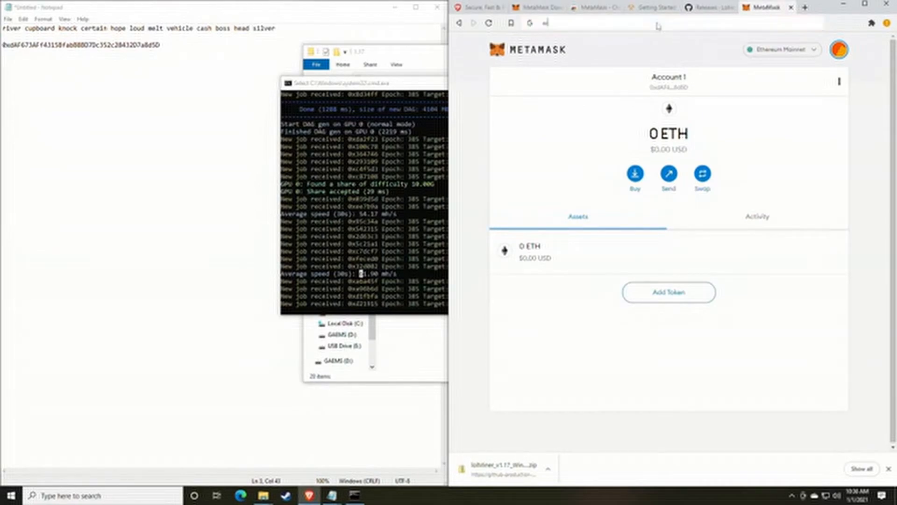
type("hattomine")
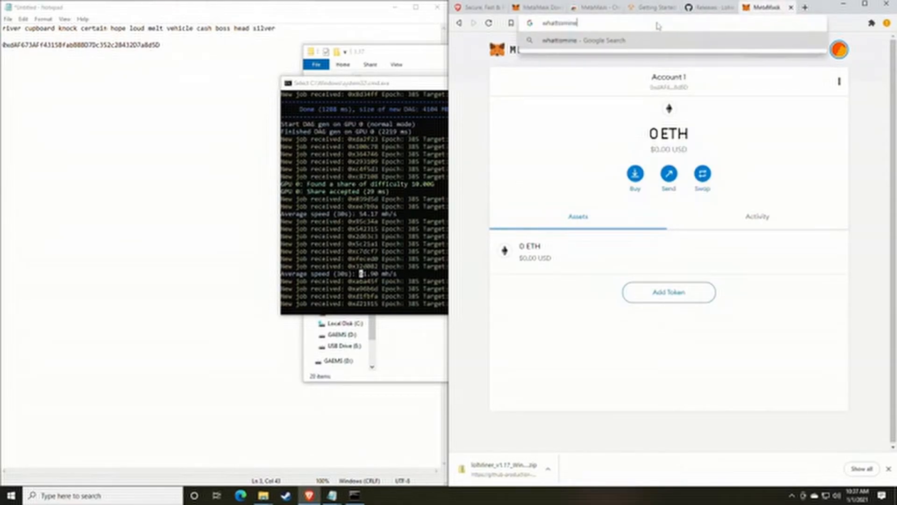
key("Return")
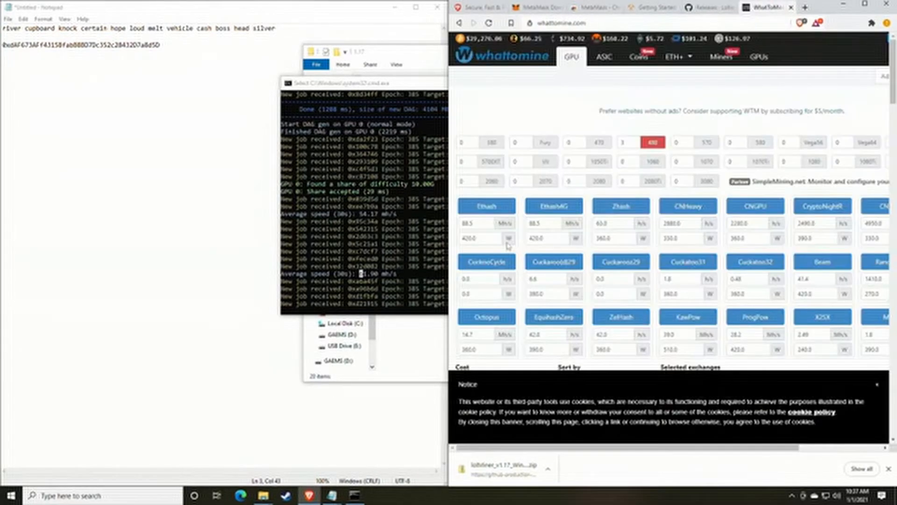
Step: Calculate profitability for 61 MH/s Ethash with power cleared, and view the Ethereum daily profit
left_click(486, 225)
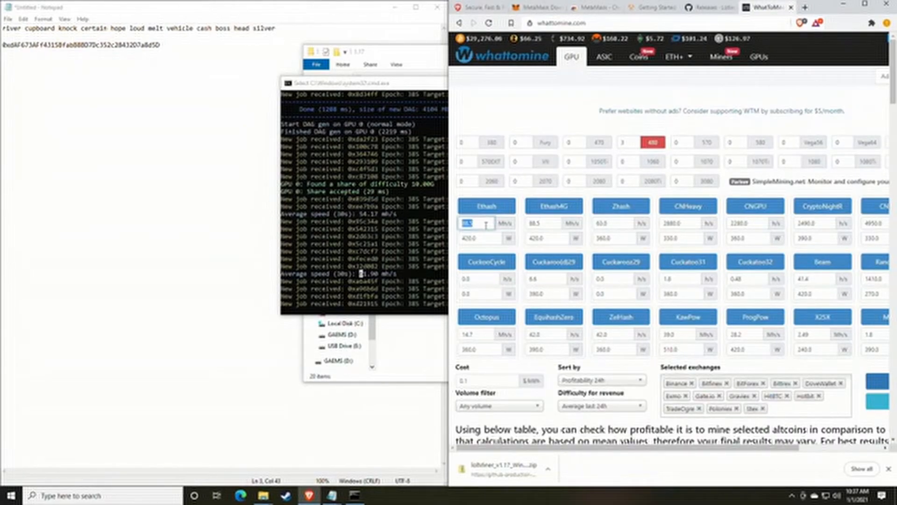
type("61")
left_click(482, 240)
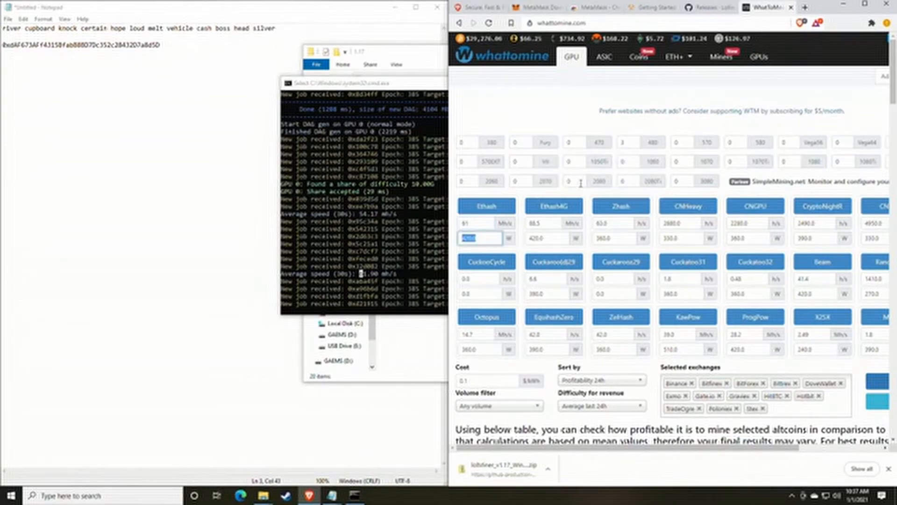
scroll(514, 265, "down", 3)
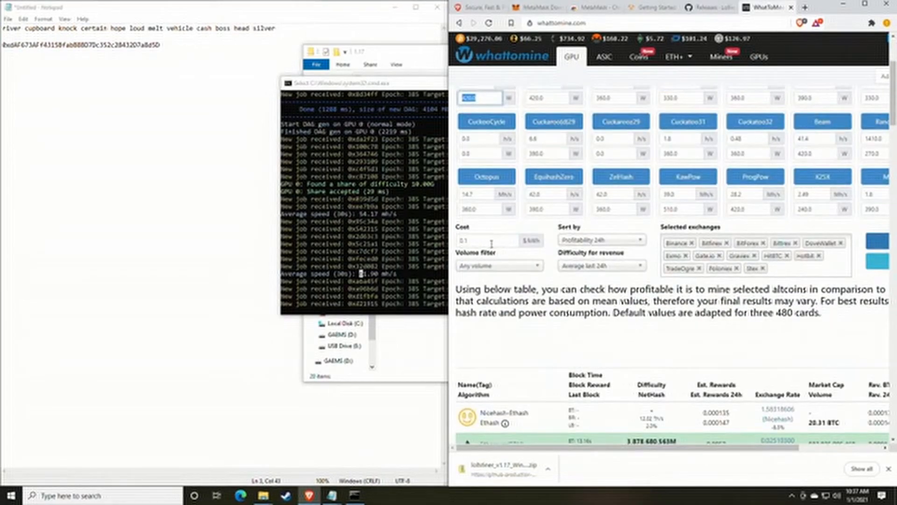
key("BackSpace")
scroll(623, 254, "up", 1)
left_click(864, 4)
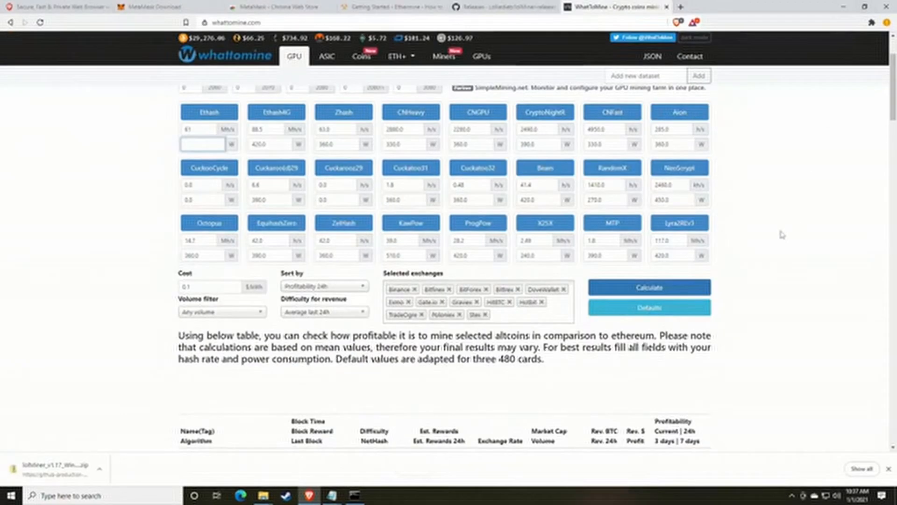
left_click(637, 290)
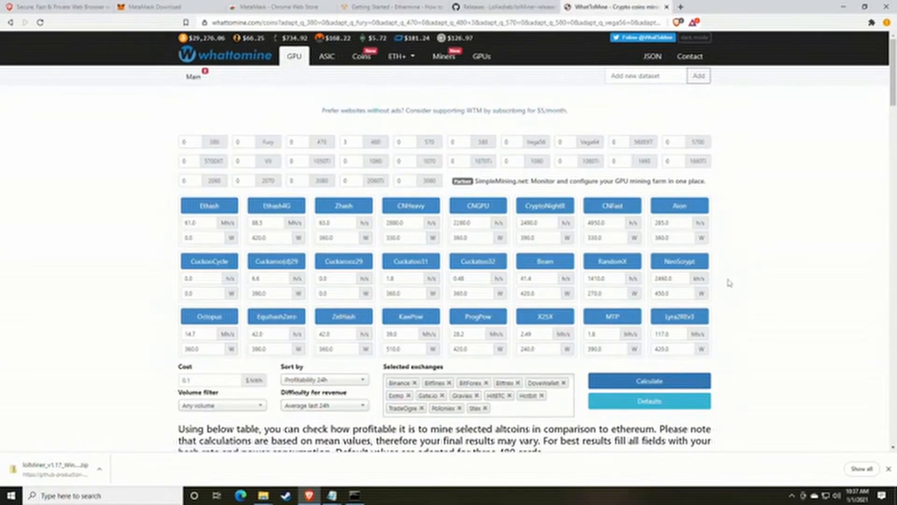
scroll(729, 283, "down", 6)
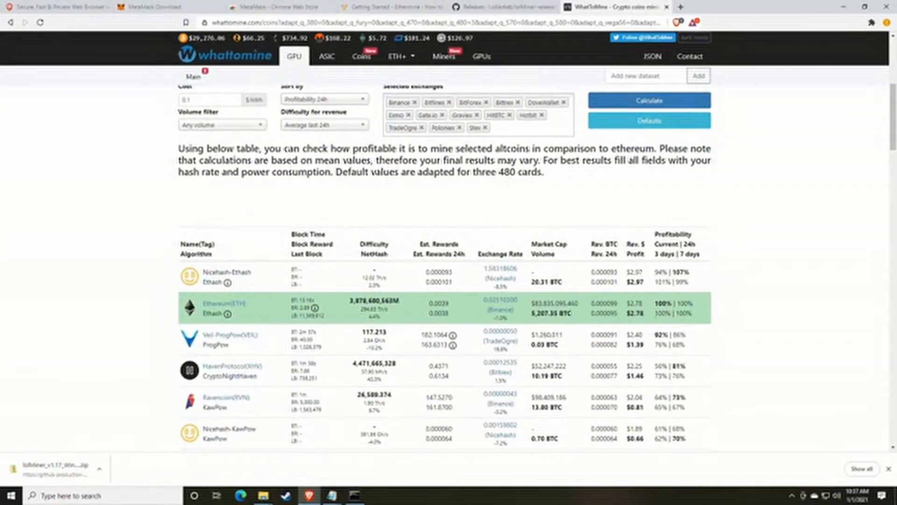
left_click_drag(647, 315, 632, 313)
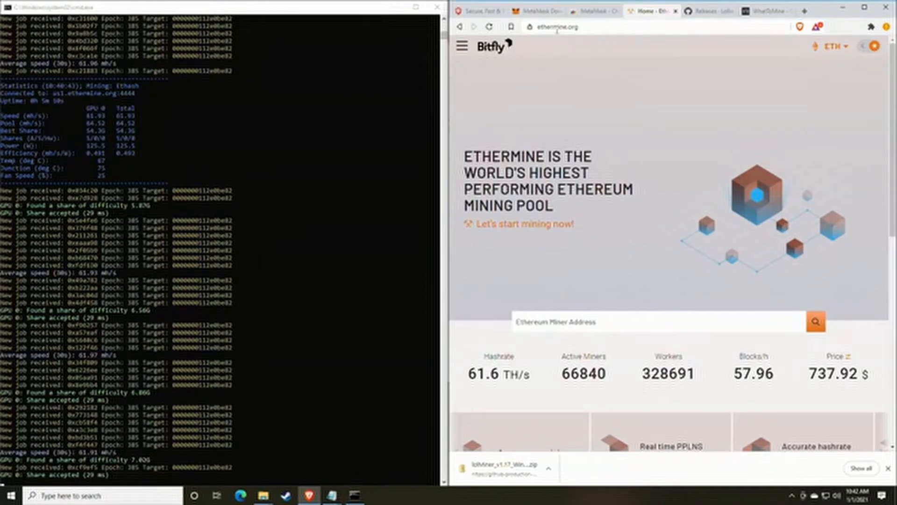
Step: Copy the wallet address from the mine_eth.bat script in Notepad
left_click(463, 45)
left_click(493, 85)
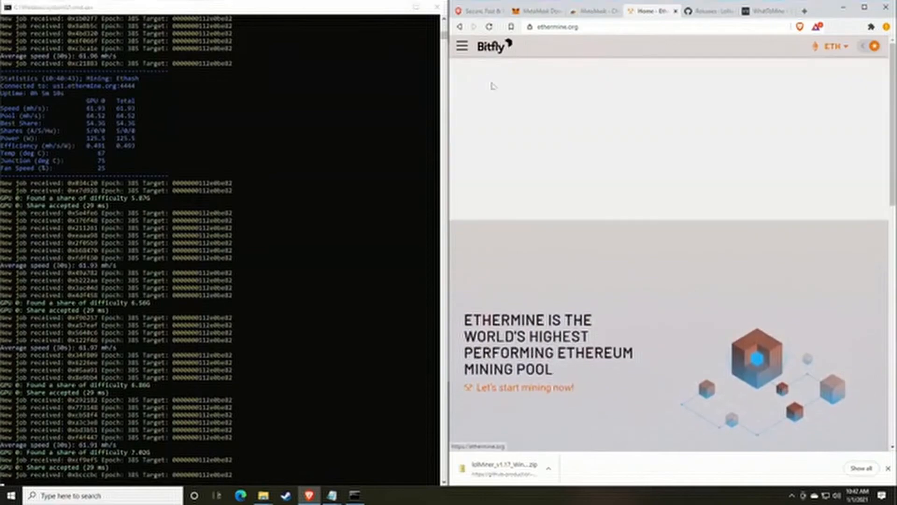
scroll(583, 186, "down", 3)
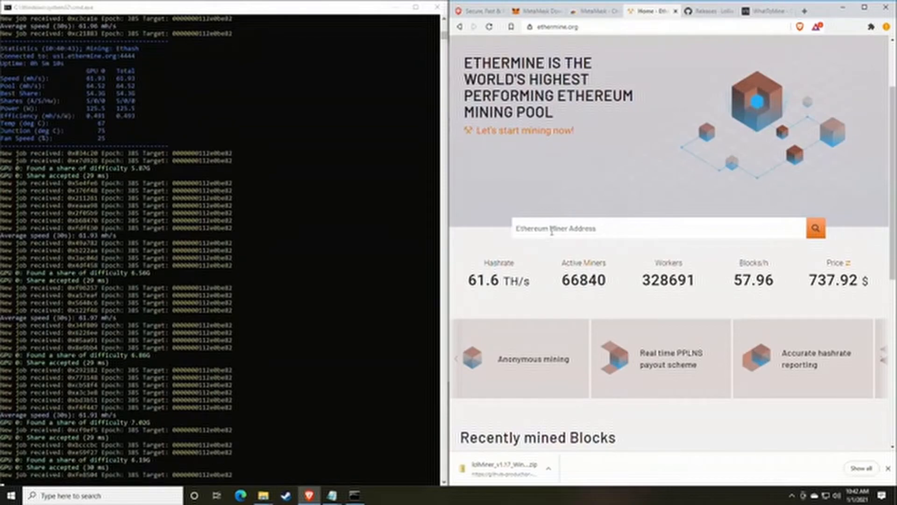
mouse_move(331, 494)
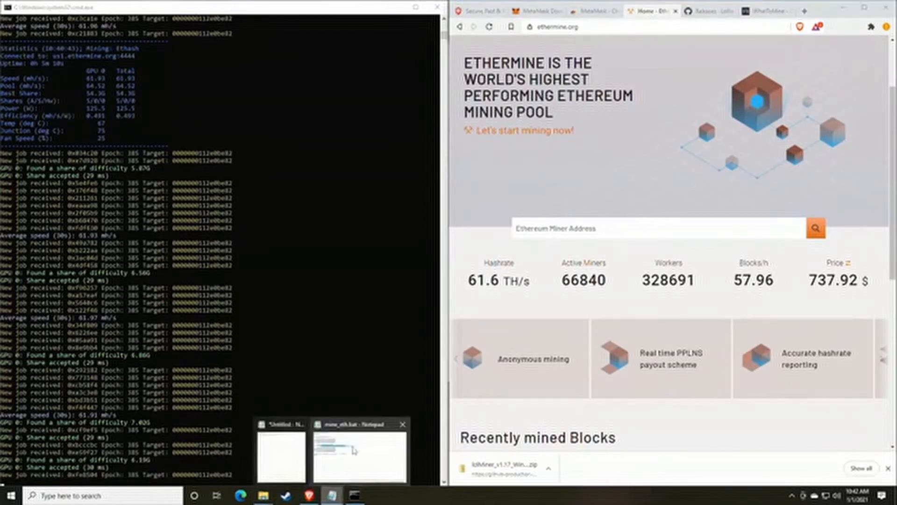
left_click(359, 450)
right_click(431, 140)
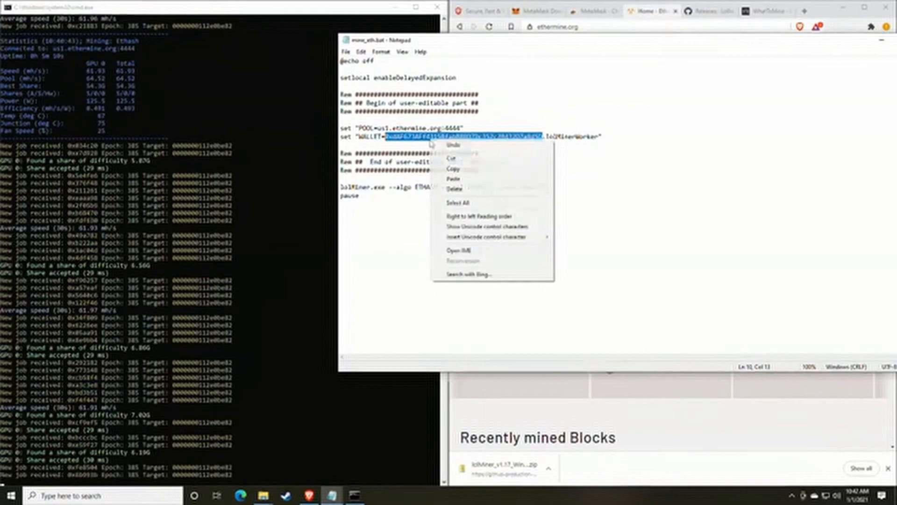
left_click(462, 171)
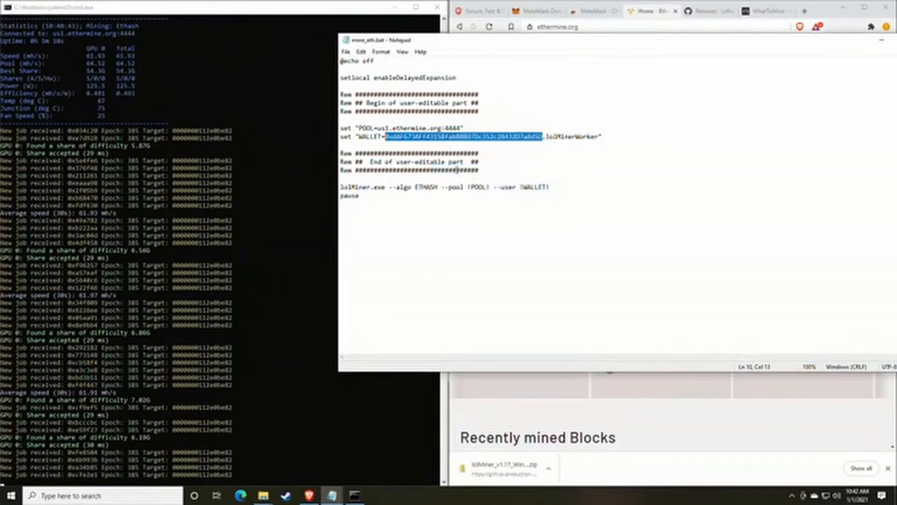
Step: Paste the wallet into Ethermine's Miner Address search and open its dashboard
left_click_drag(598, 41, 437, 111)
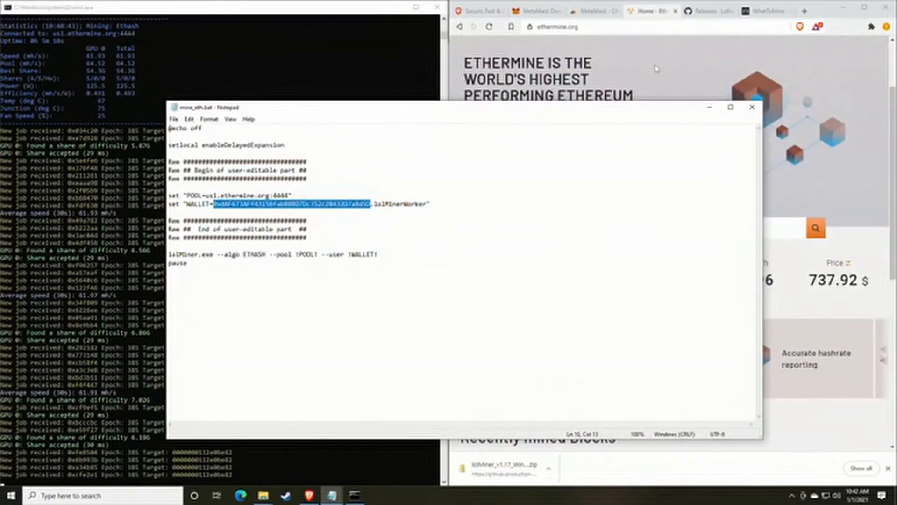
left_click(615, 223)
left_click(584, 230)
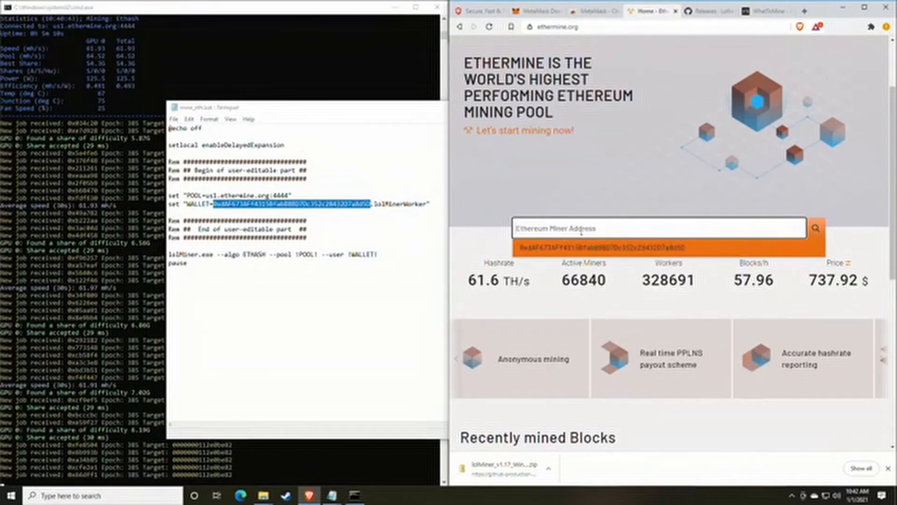
right_click(570, 230)
left_click(602, 299)
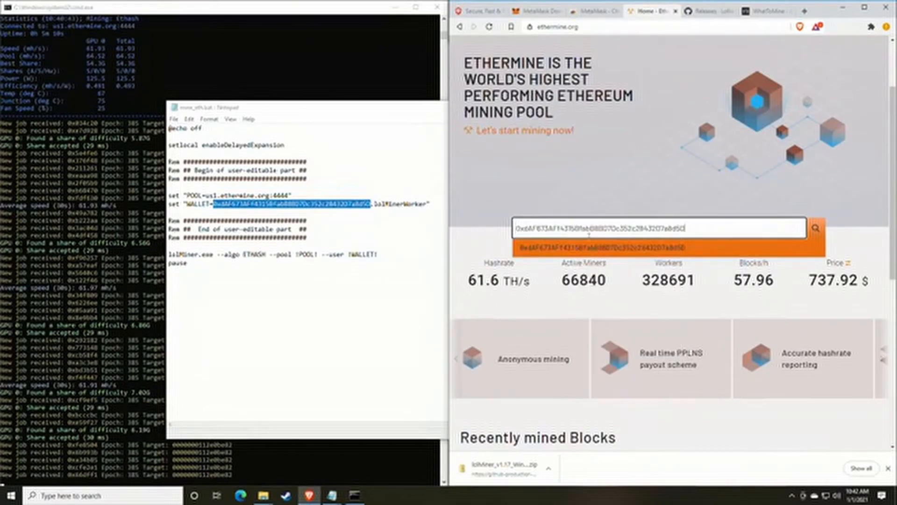
left_click(815, 228)
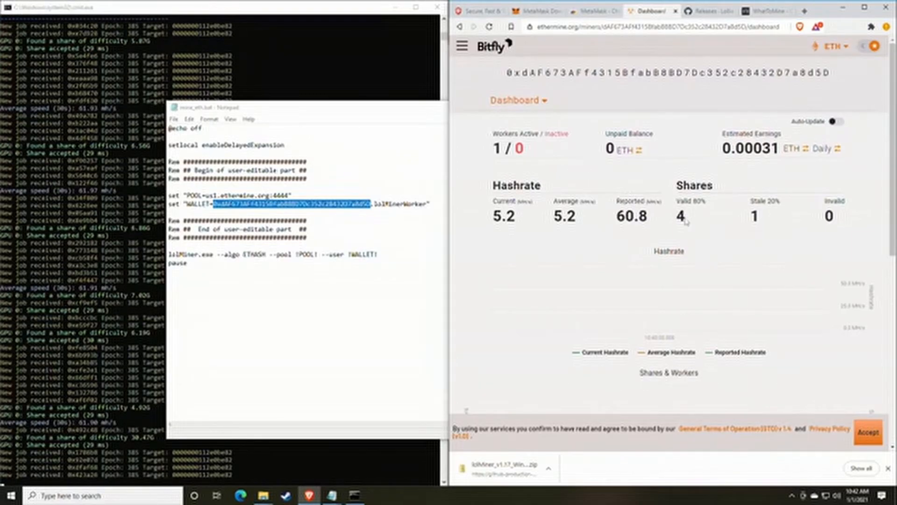
left_click_drag(657, 221, 613, 218)
left_click(613, 218)
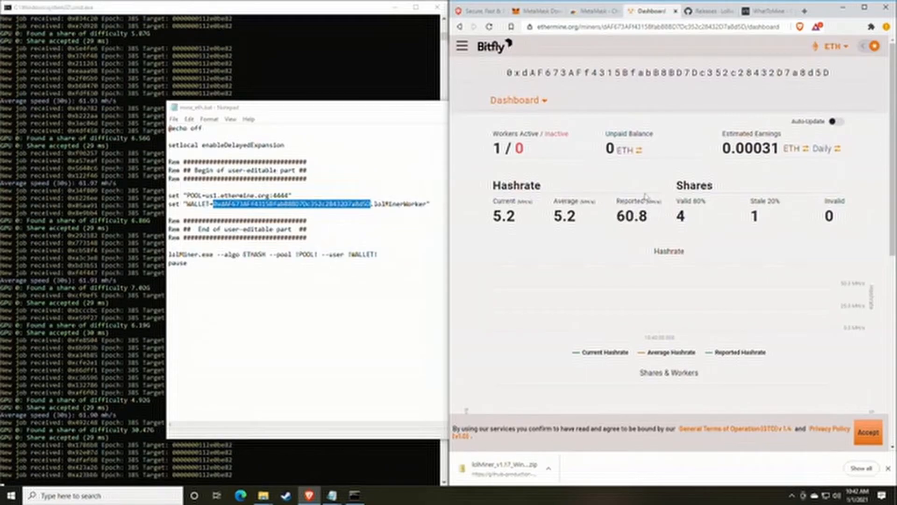
scroll(645, 196, "down", 1)
left_click_drag(504, 173, 515, 174)
left_click(538, 175)
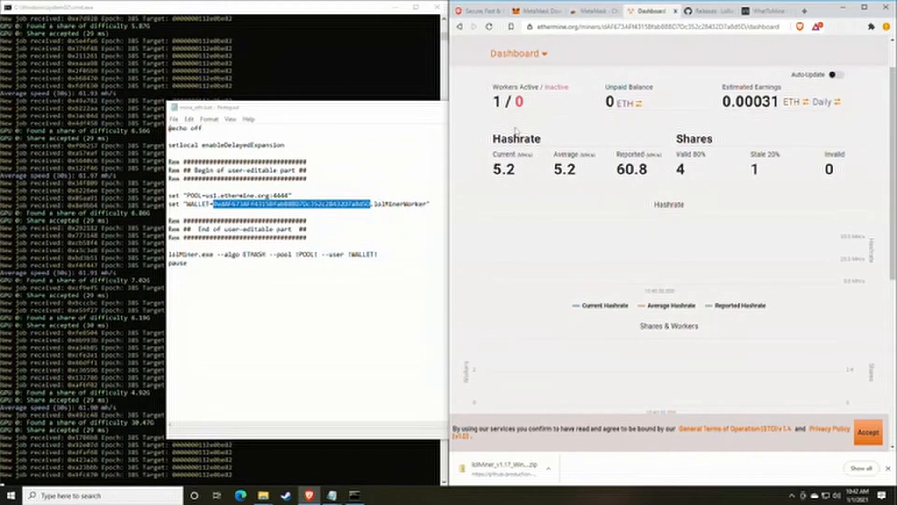
left_click_drag(504, 87, 526, 106)
left_click(532, 95)
left_click(529, 106)
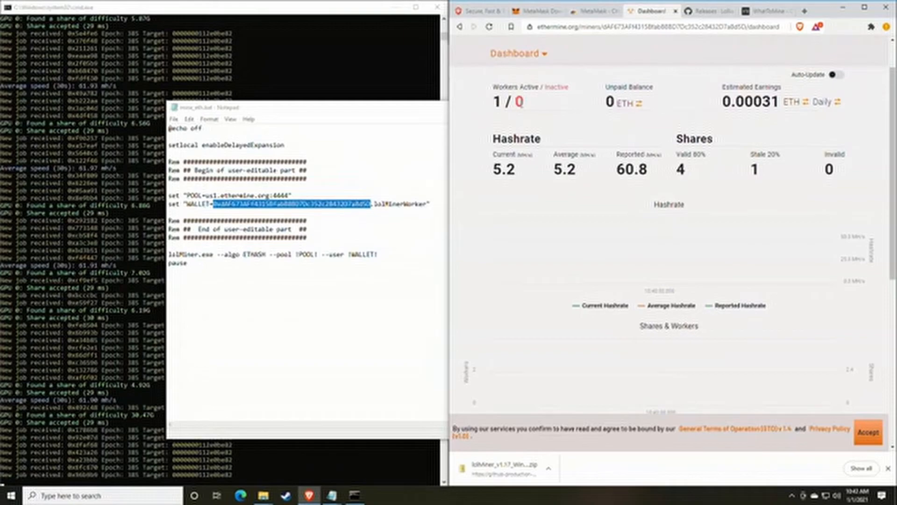
left_click_drag(515, 103, 532, 106)
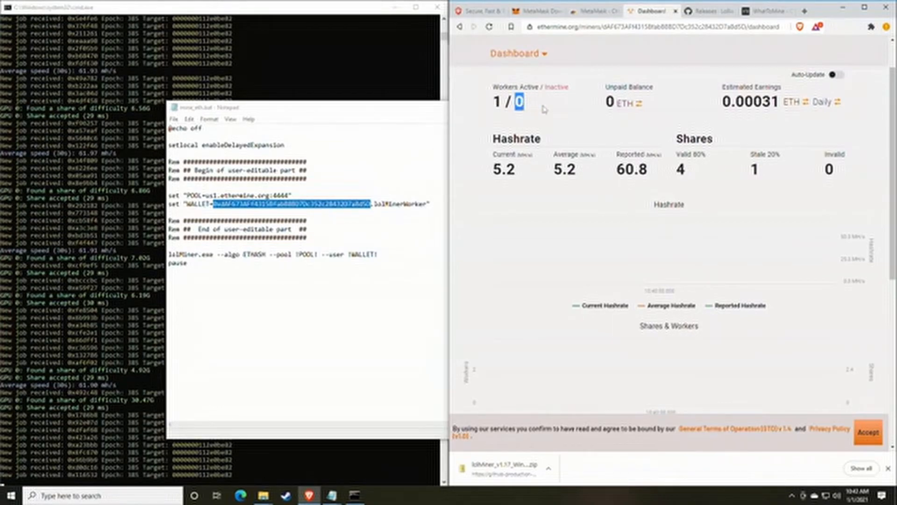
left_click(545, 108)
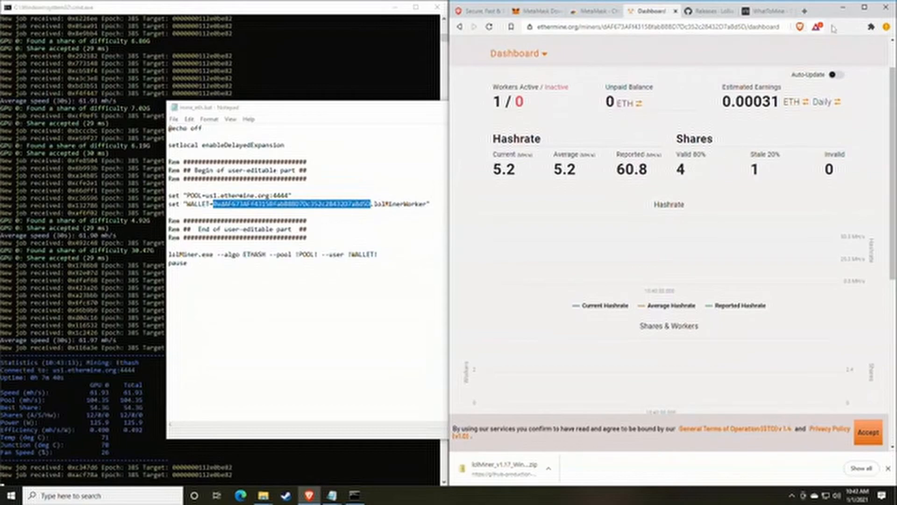
scroll(714, 144, "up", 1)
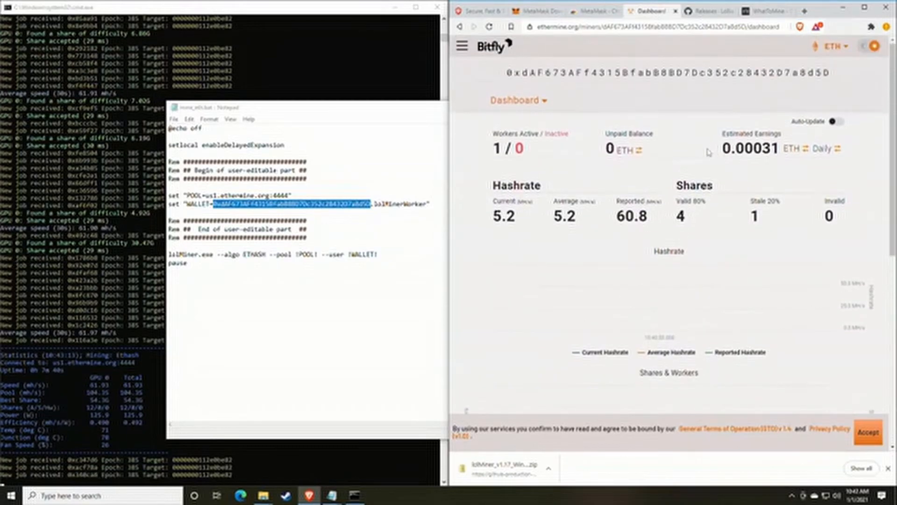
left_click_drag(723, 133, 779, 135)
left_click(777, 142)
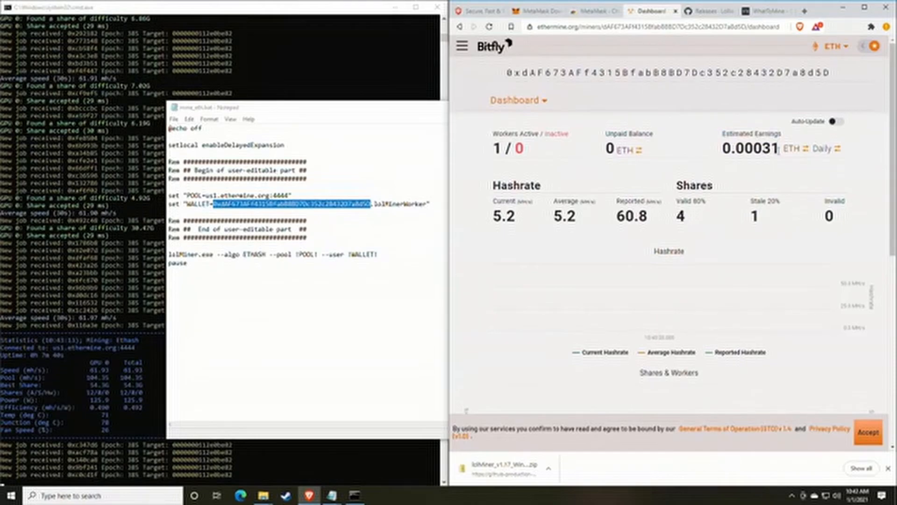
left_click(824, 149)
left_click(821, 150)
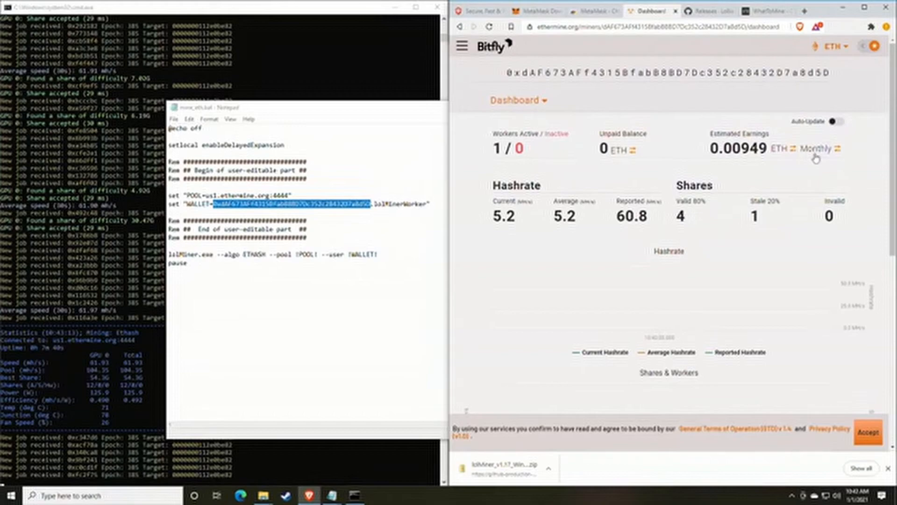
left_click(785, 150)
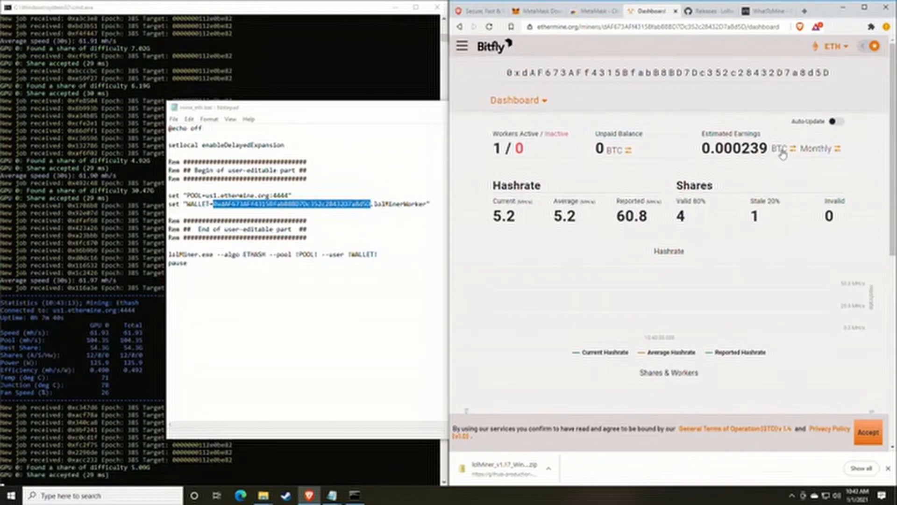
left_click(781, 152)
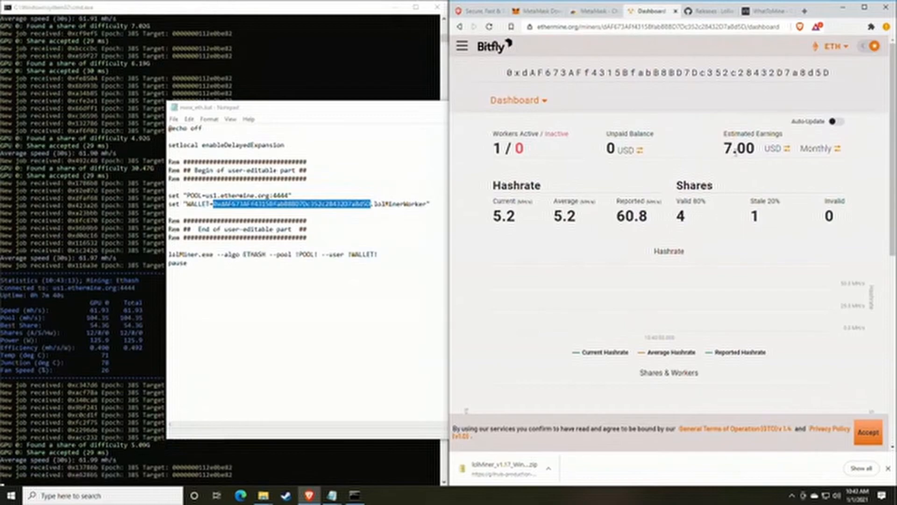
left_click_drag(724, 135, 782, 136)
left_click(779, 140)
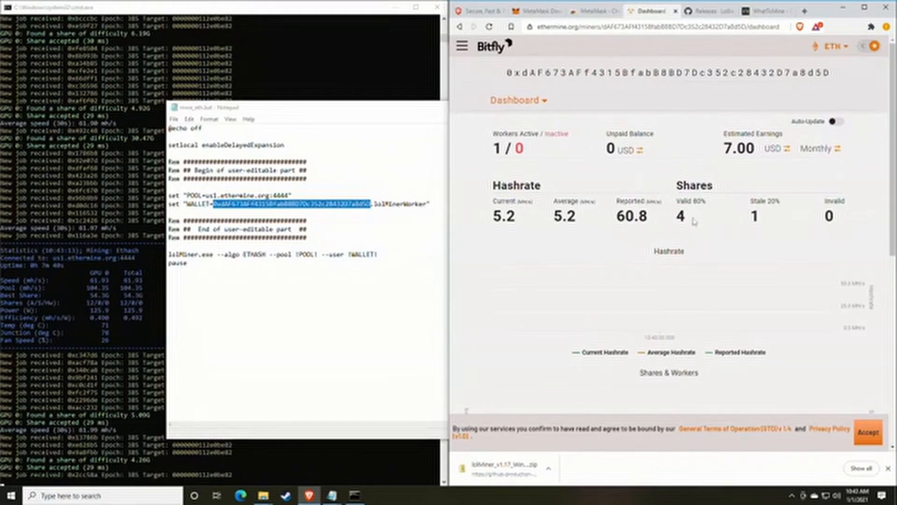
left_click_drag(665, 221, 615, 213)
left_click(616, 213)
scroll(613, 193, "down", 1)
scroll(613, 193, "down", 1)
scroll(613, 193, "up", 2)
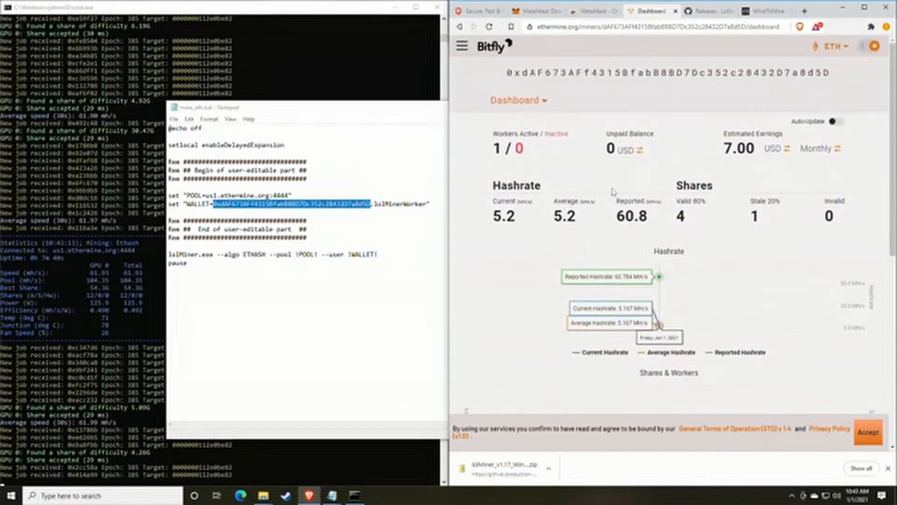
scroll(532, 215, "down", 2)
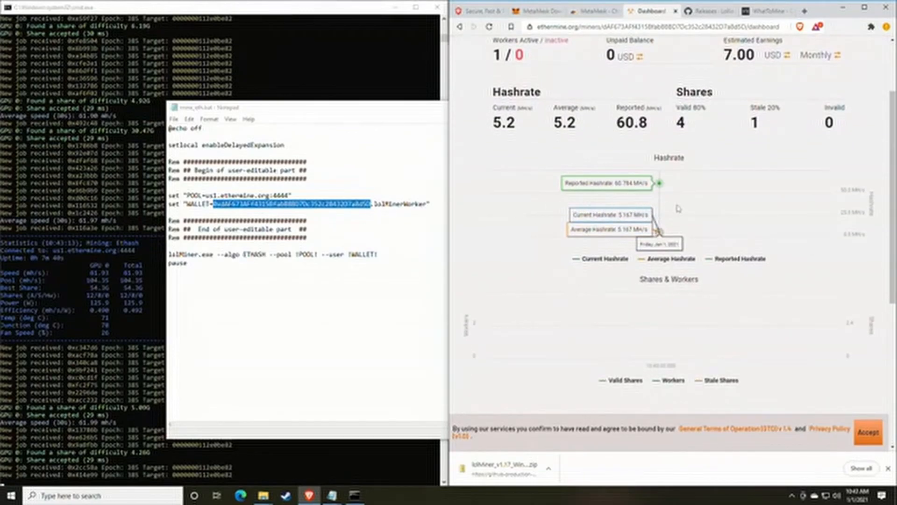
scroll(705, 206, "down", 1)
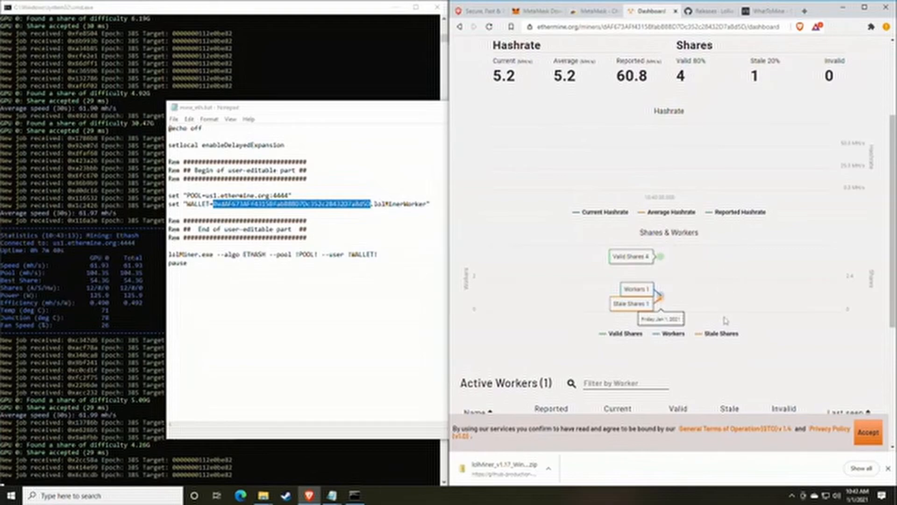
scroll(725, 262, "down", 1)
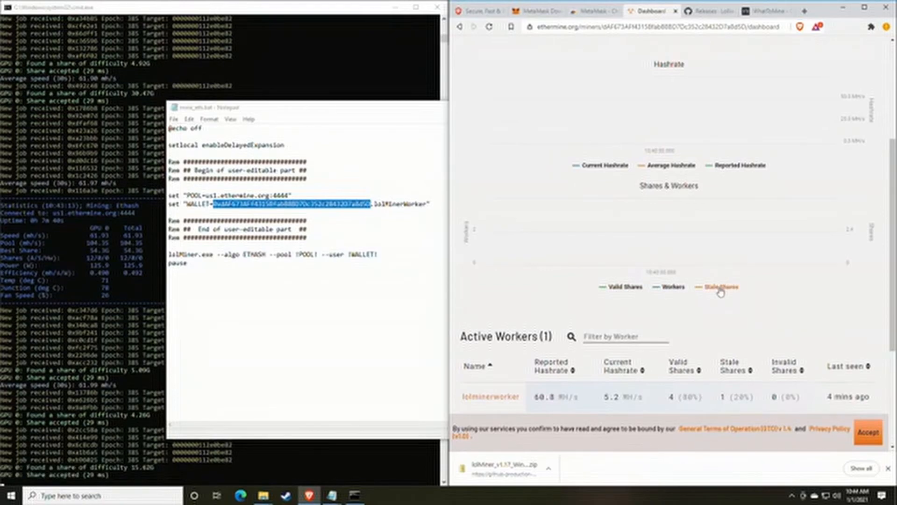
scroll(720, 292, "up", 1)
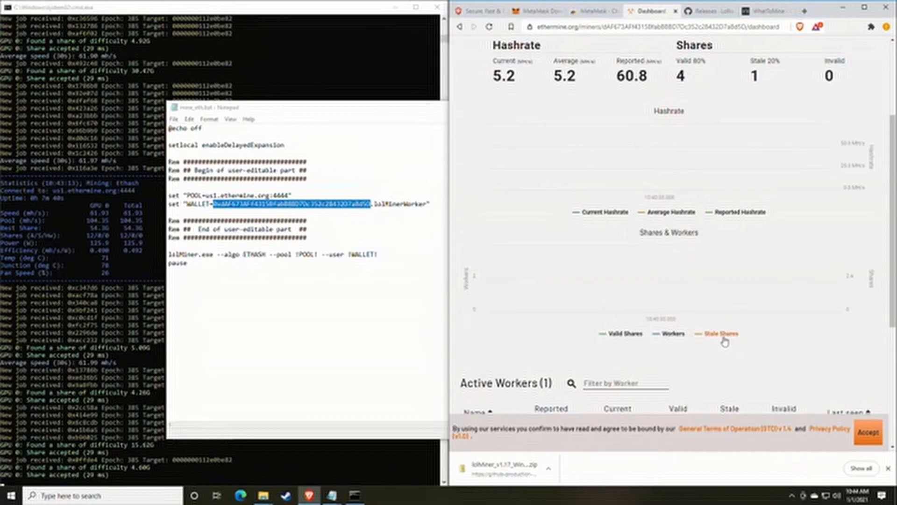
scroll(724, 304, "up", 1)
scroll(724, 305, "down", 2)
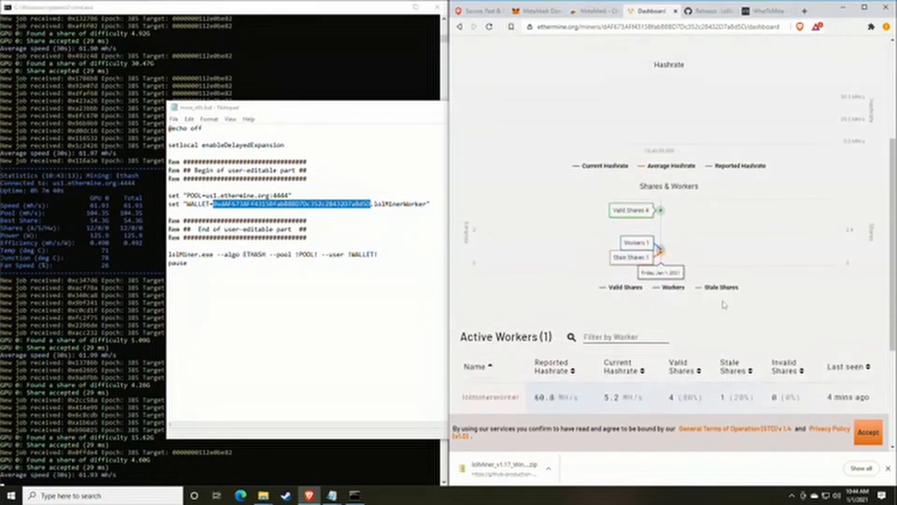
scroll(724, 304, "up", 4)
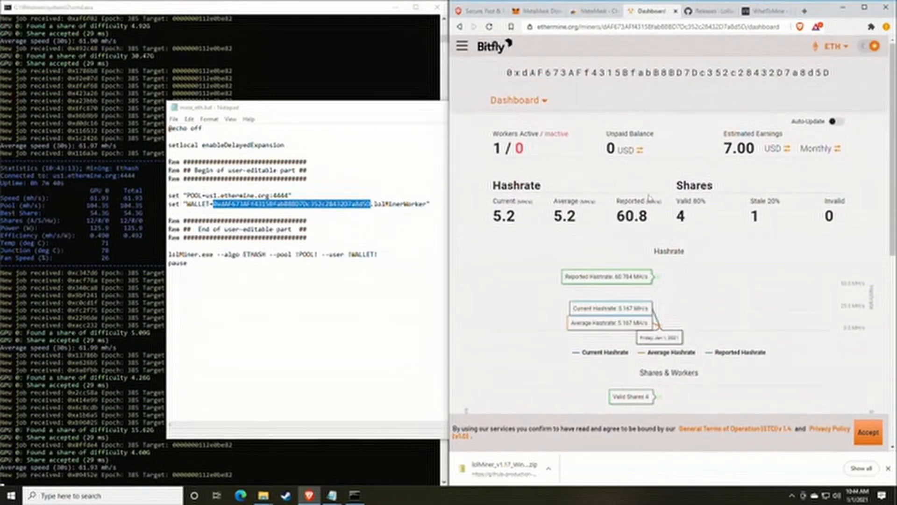
Step: On Ethermine's Settings page, change the payment threshold from 1 to 0.05 ETH
left_click(544, 102)
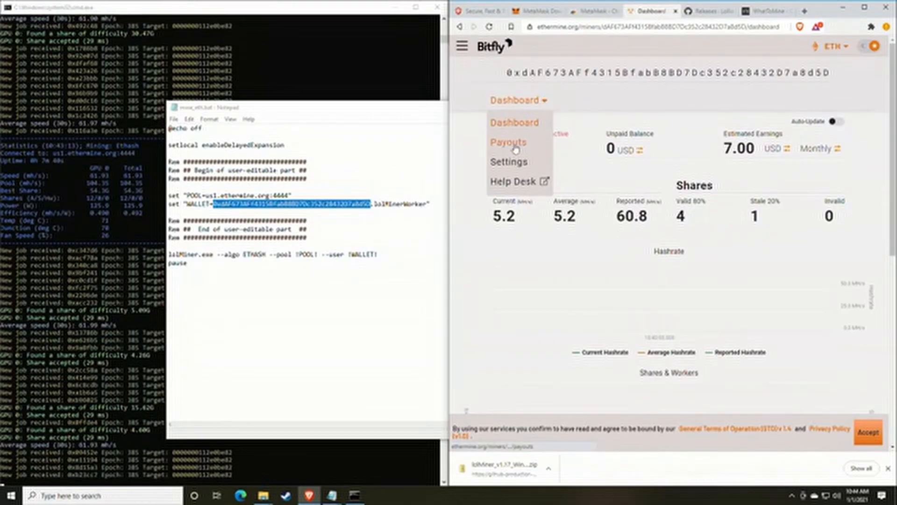
left_click(518, 164)
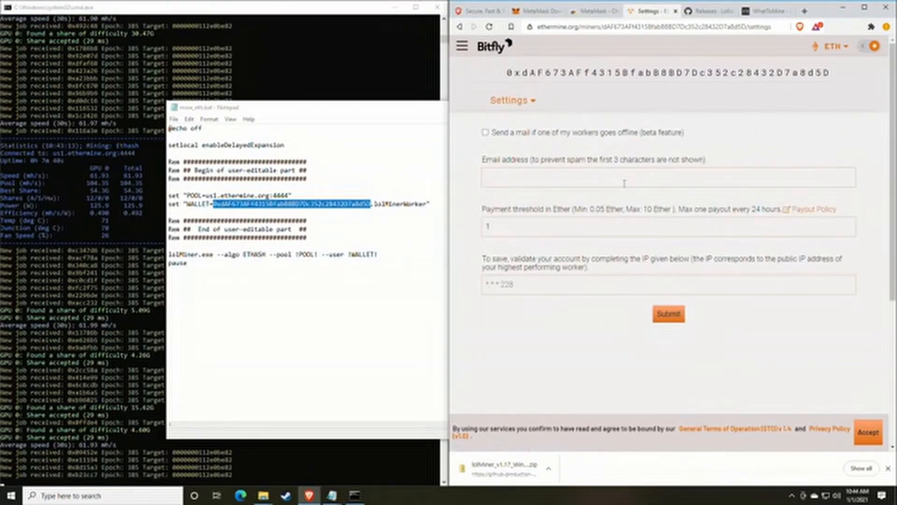
left_click(518, 177)
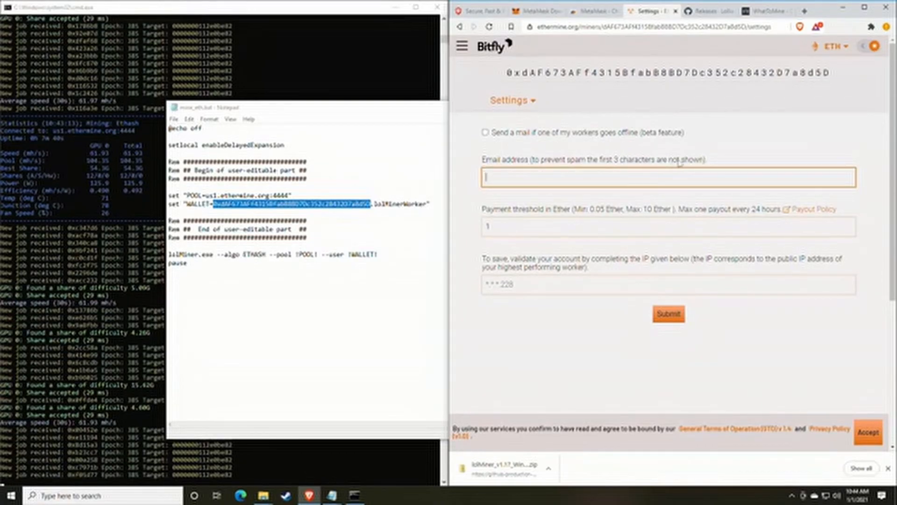
left_click_drag(486, 210, 563, 213)
left_click(562, 213)
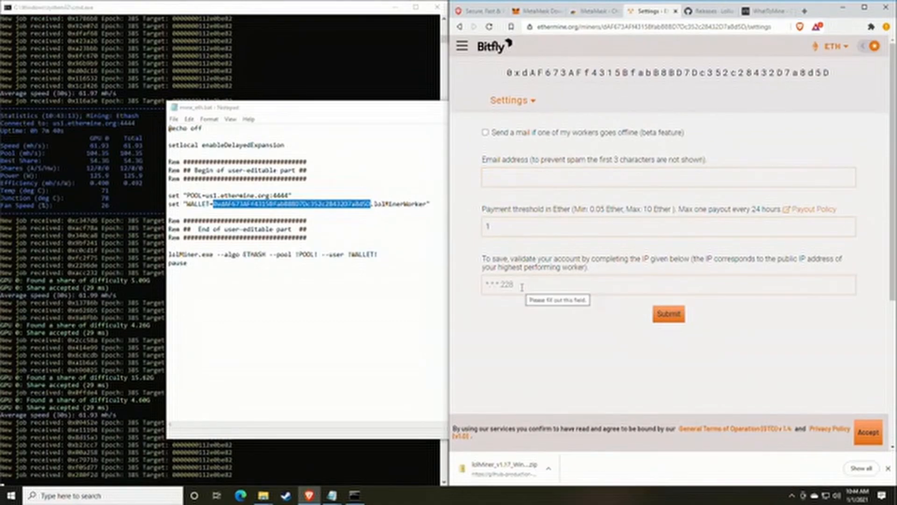
double_click(517, 228)
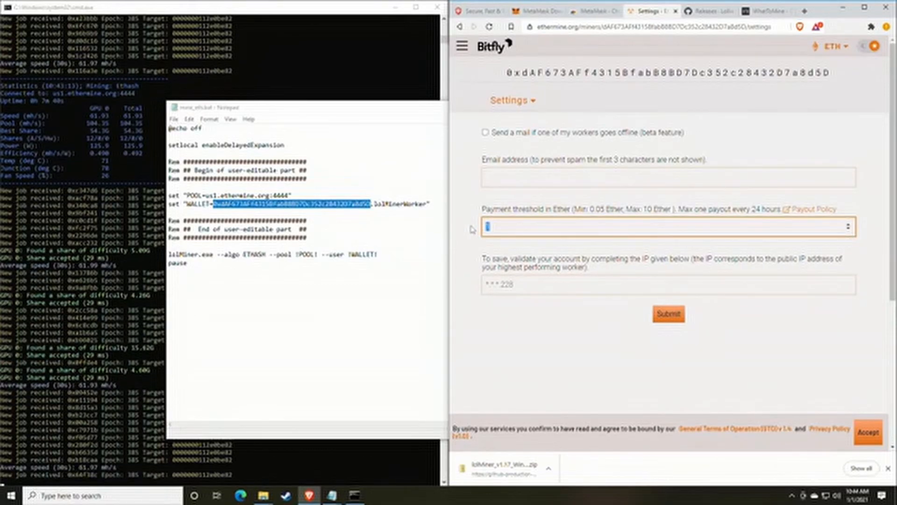
type("0.05")
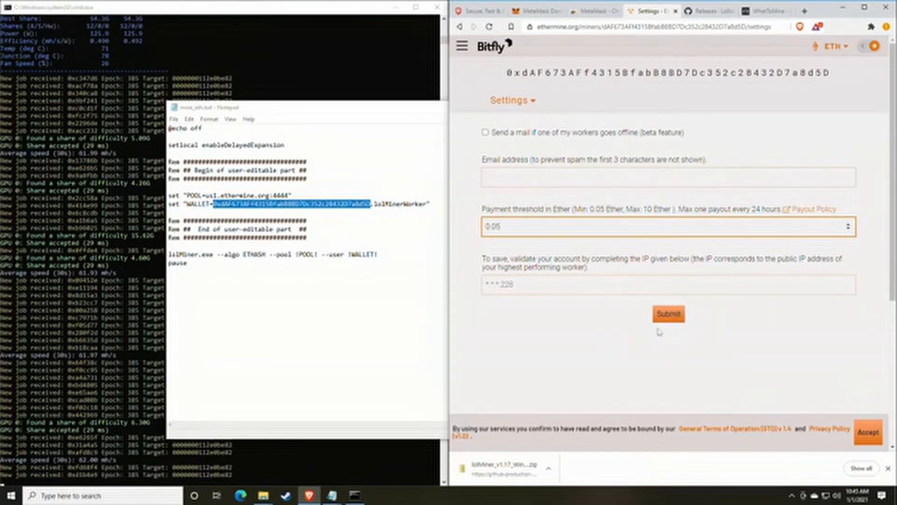
left_click(546, 288)
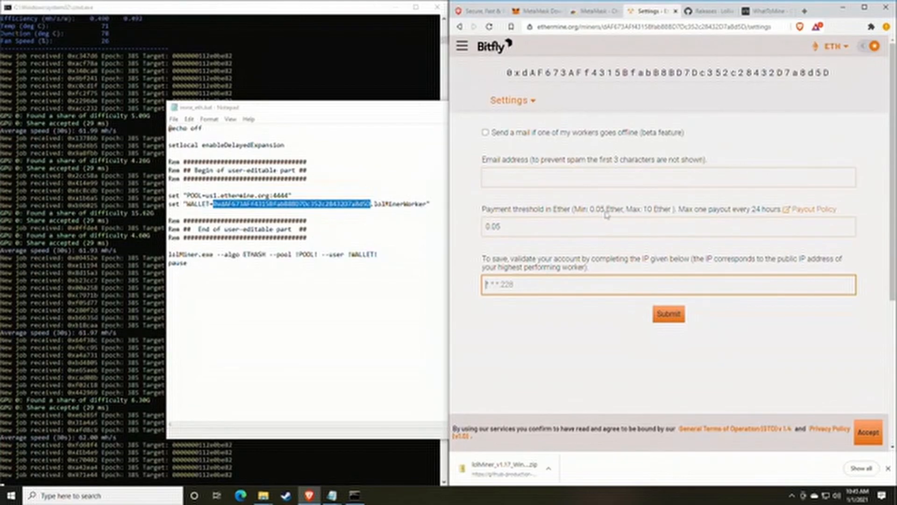
Step: Return to the wallet dashboard and pin MetaMask to the Brave toolbar
left_click(525, 101)
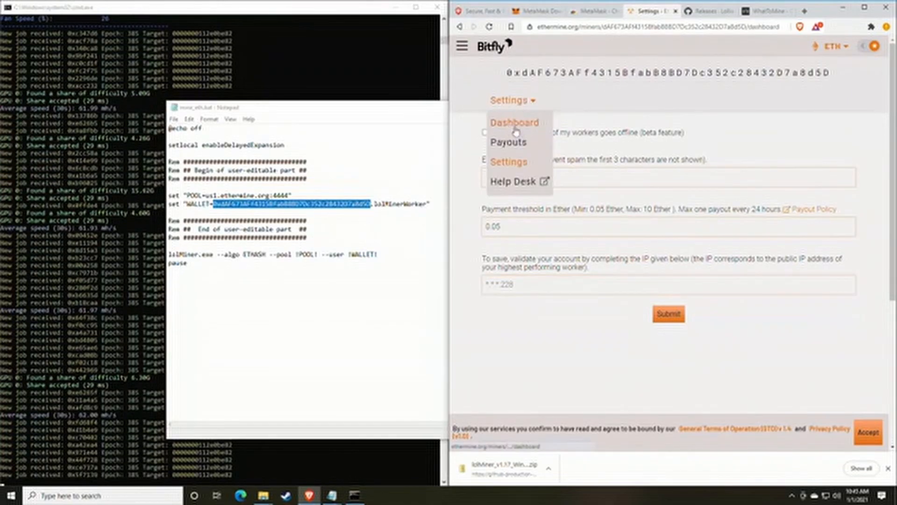
left_click(514, 122)
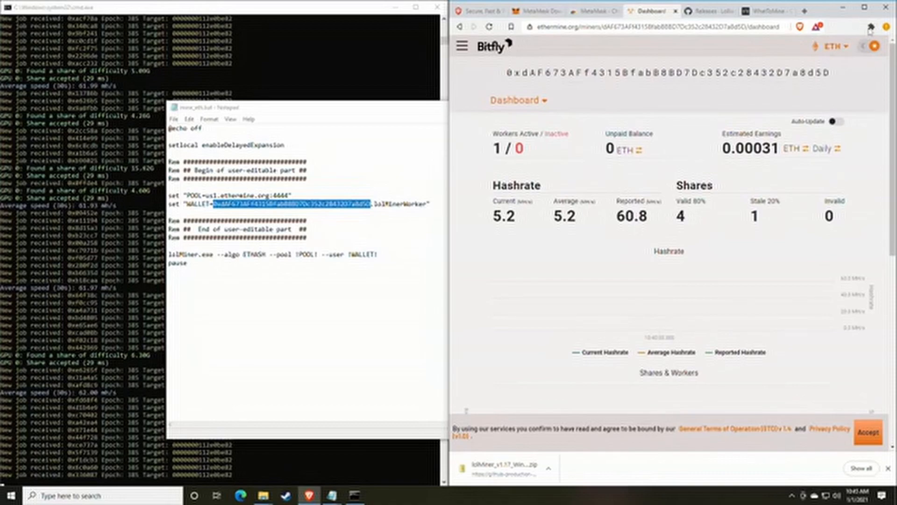
left_click(871, 27)
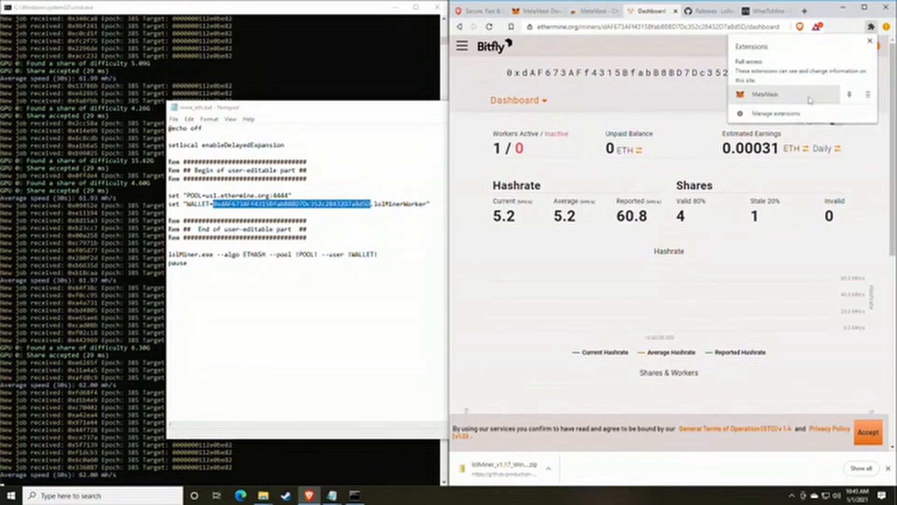
left_click(850, 94)
left_click(840, 31)
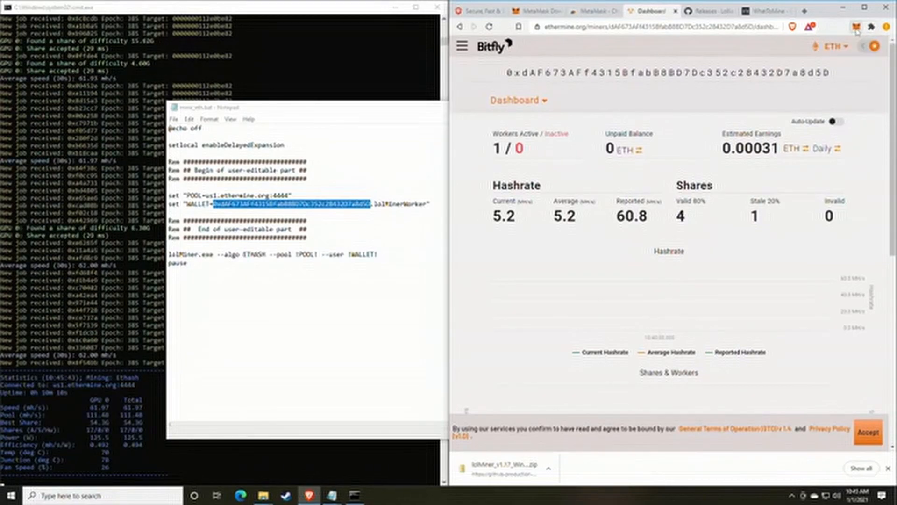
Step: Open MetaMask's Swap form and look through its from and to token lists
left_click(857, 28)
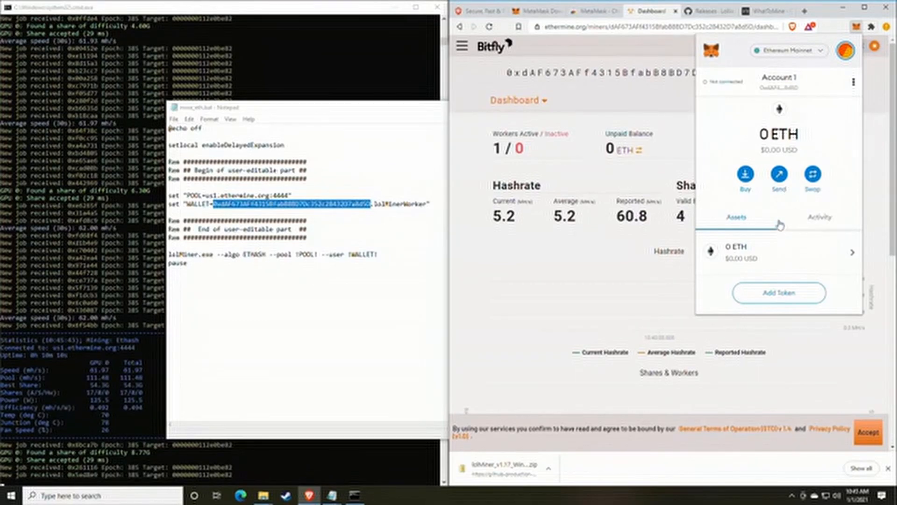
left_click(812, 181)
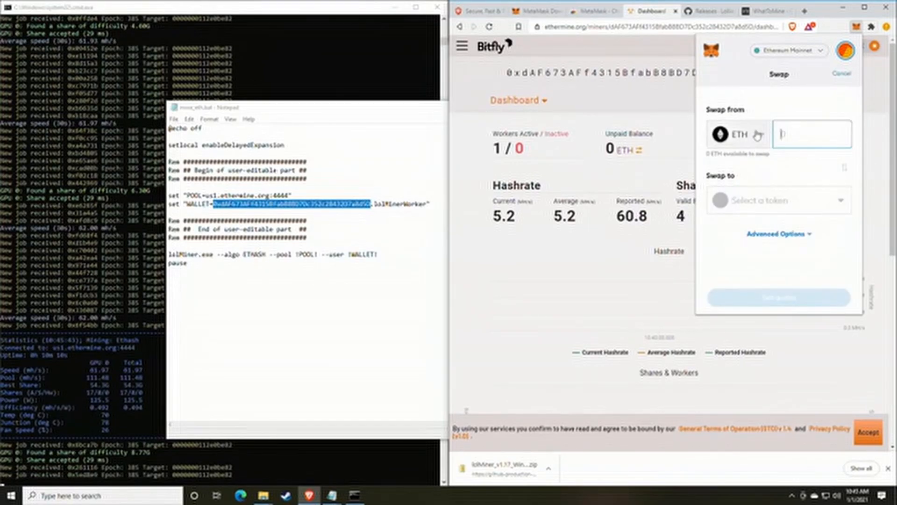
left_click(747, 134)
left_click(774, 107)
left_click(776, 203)
left_click(806, 79)
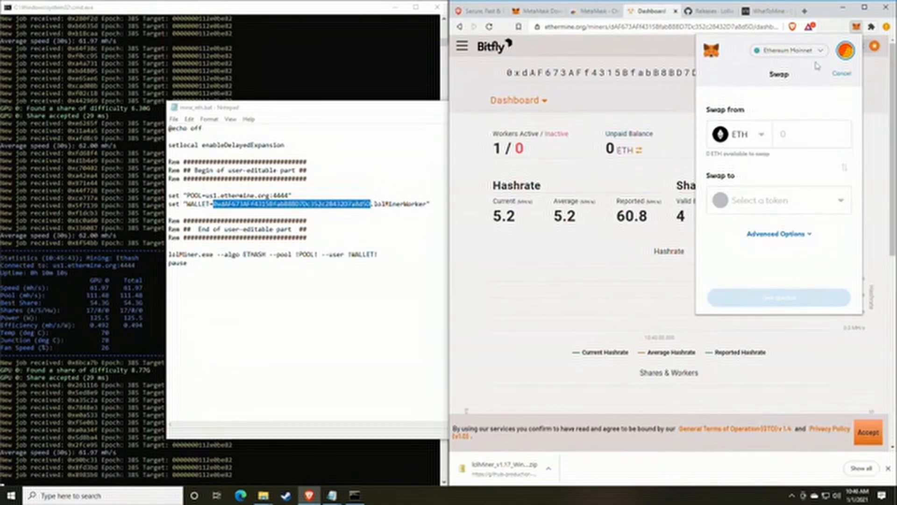
Step: Dismiss the MetaMask Swap popup to reveal the dashboard with one active worker at 60.8 MH/s
left_click(855, 27)
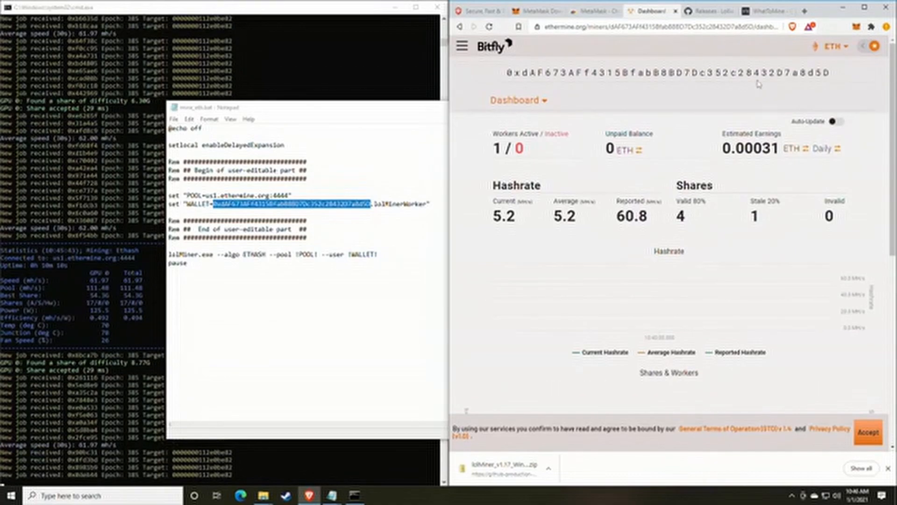